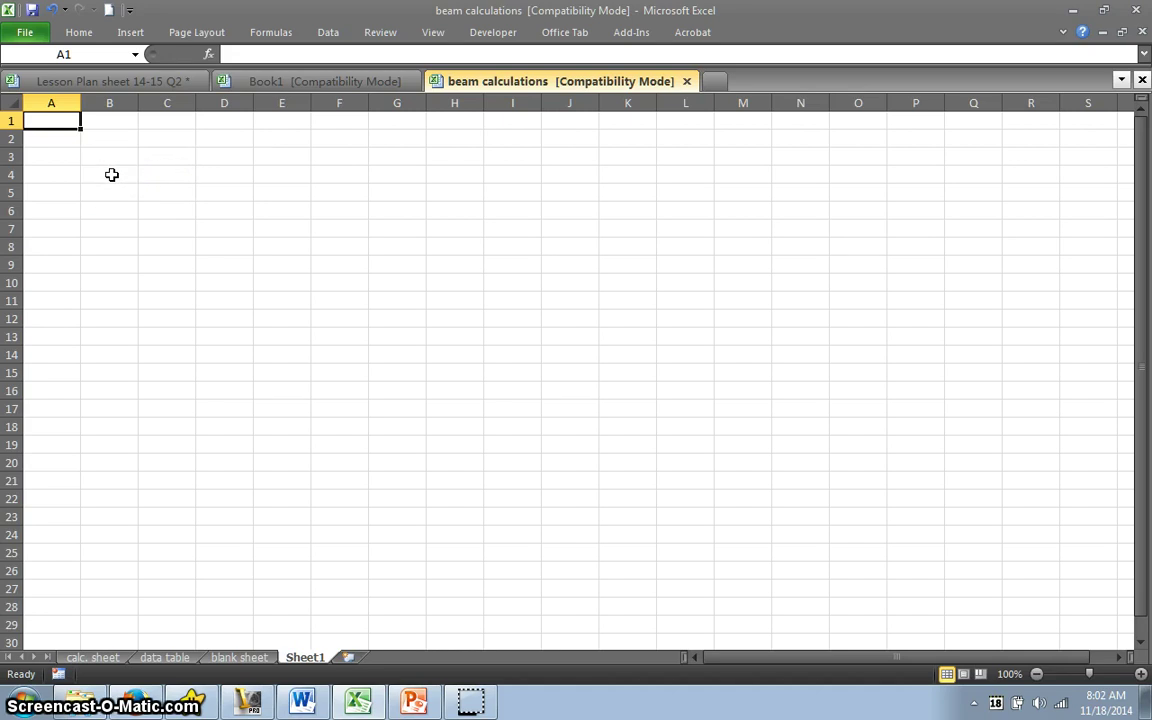
- Enter the title 'Beam Calculation' in B4 and 'Moment of Inertia' in B6
click(111, 175)
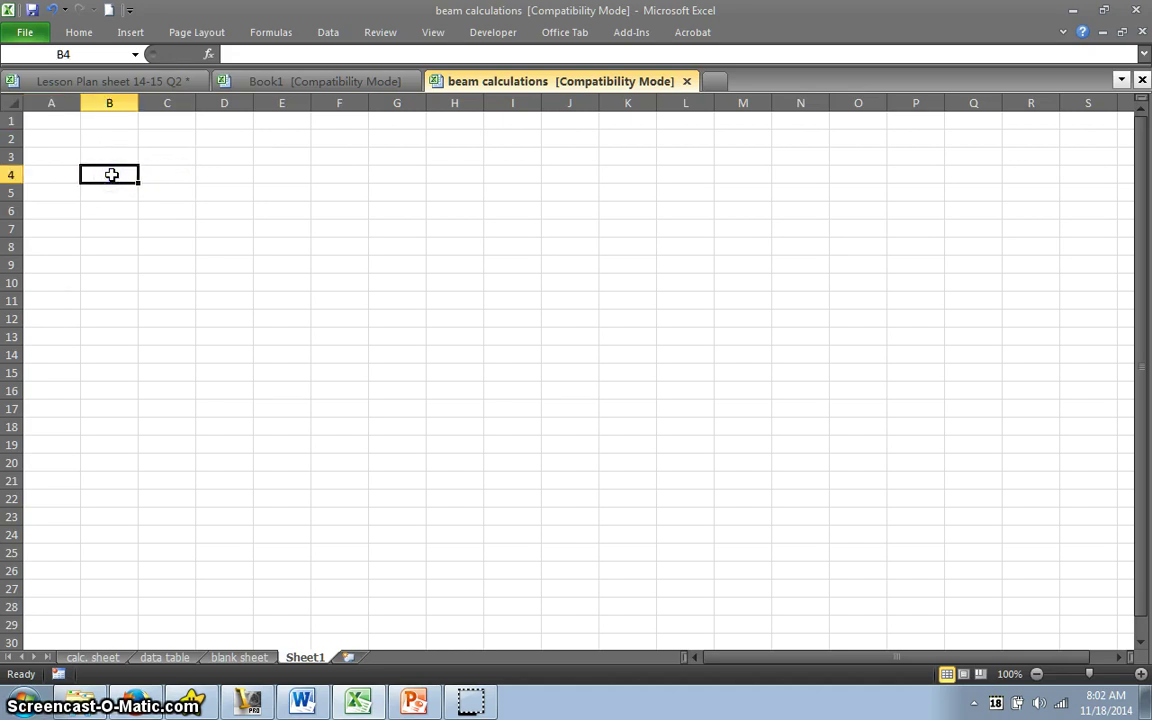
text(Beam)
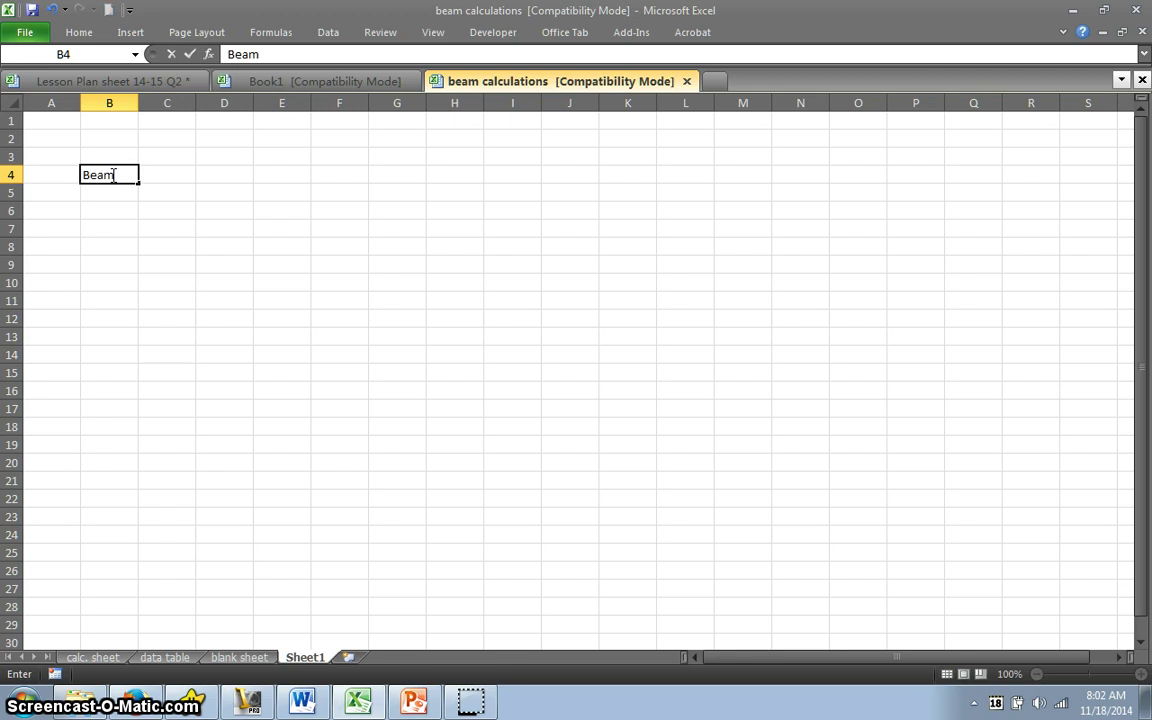
text( A)
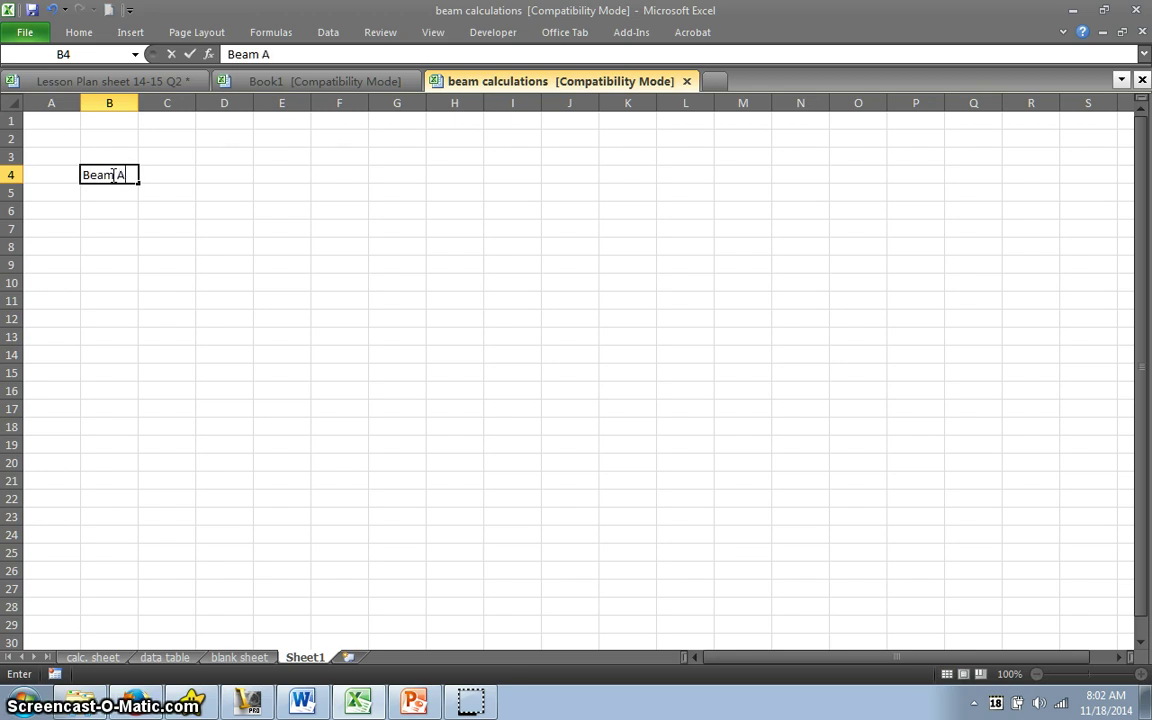
key(BackSpace)
text(Calcu)
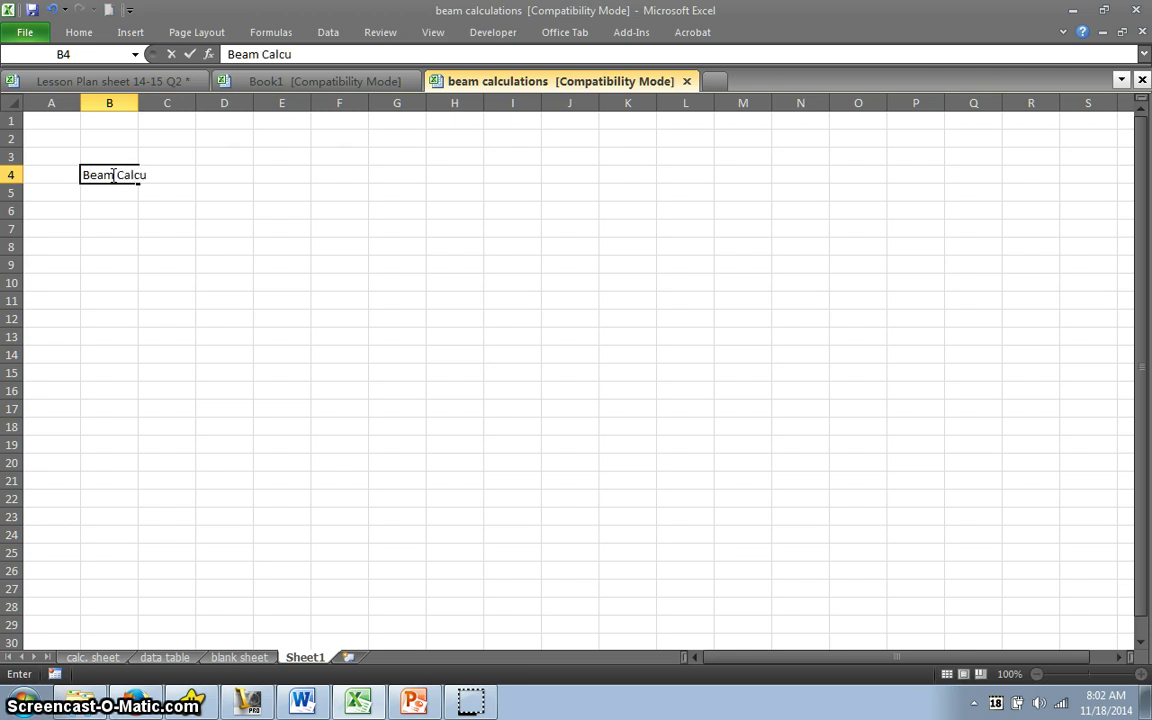
text(lation)
click(110, 176)
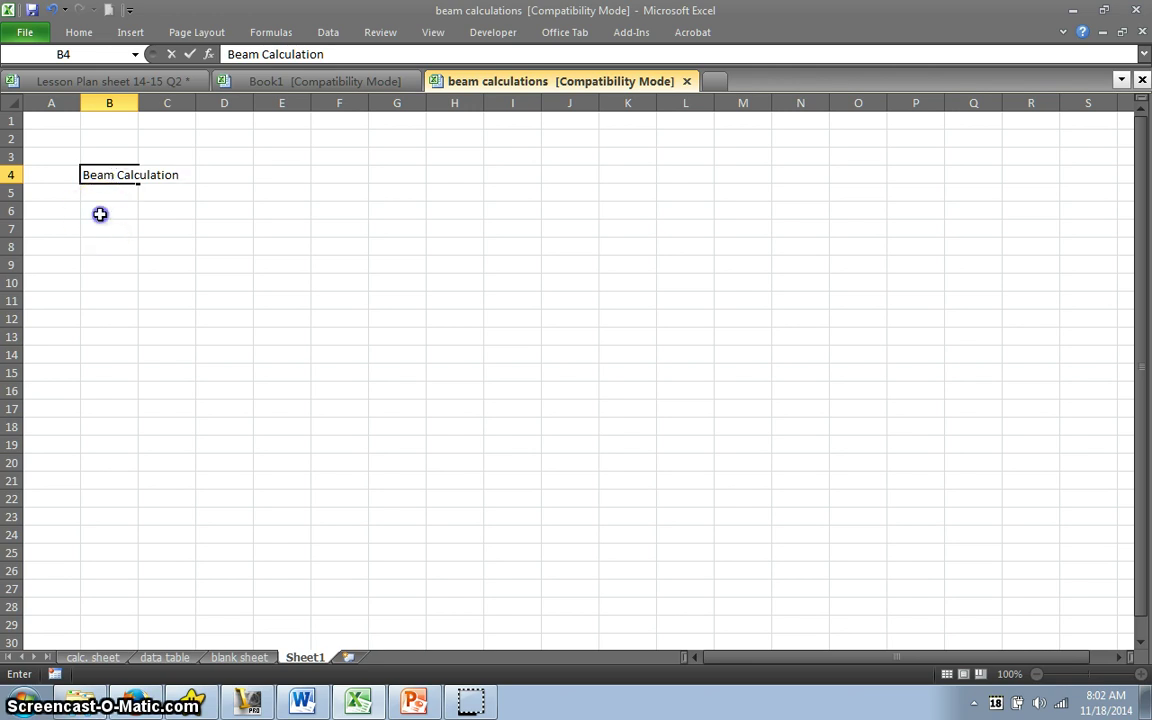
click(100, 214)
text(Mon)
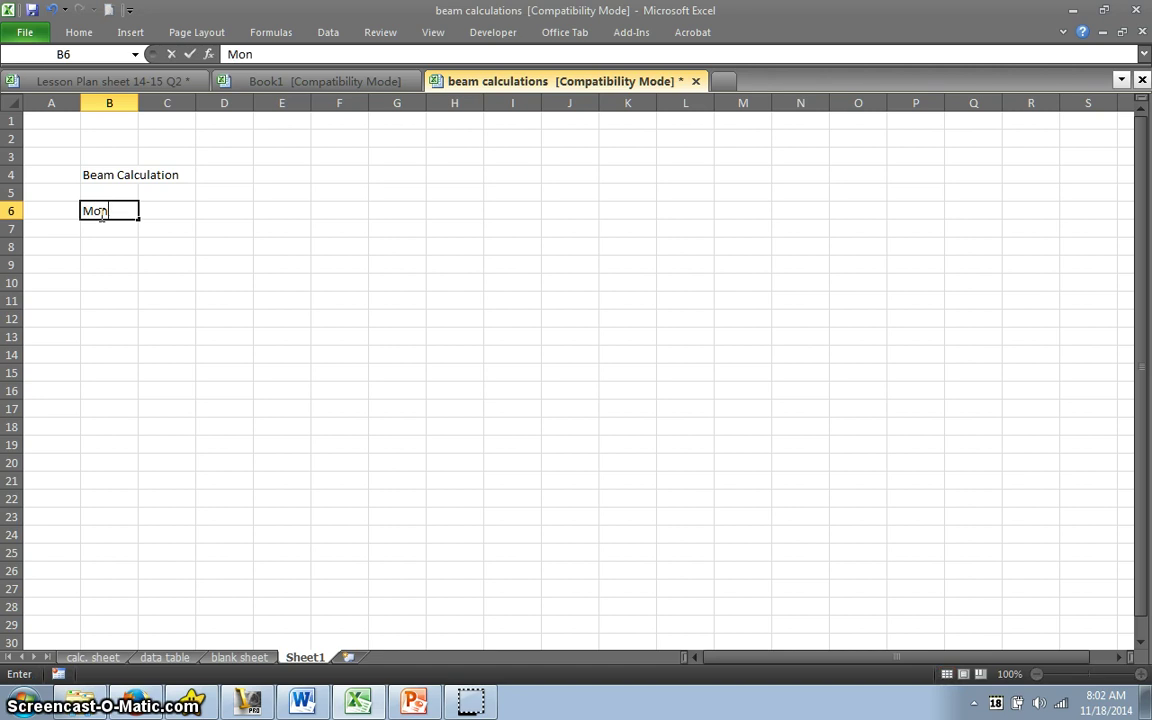
text(ment of I)
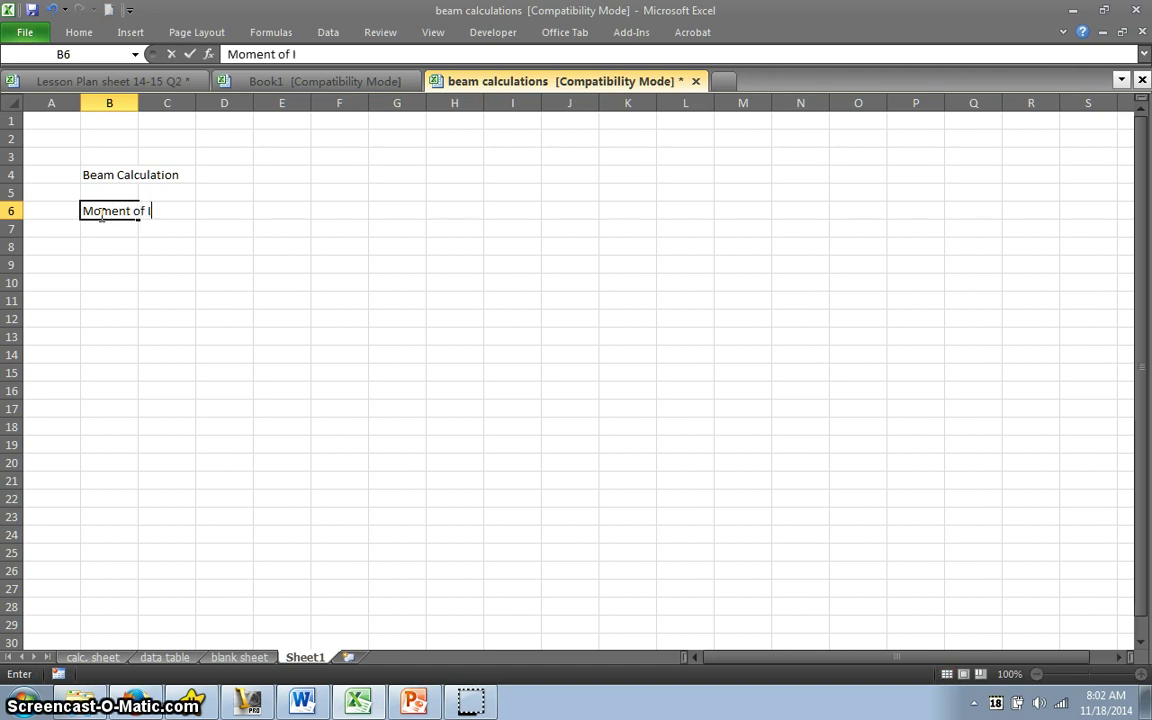
text(nertia)
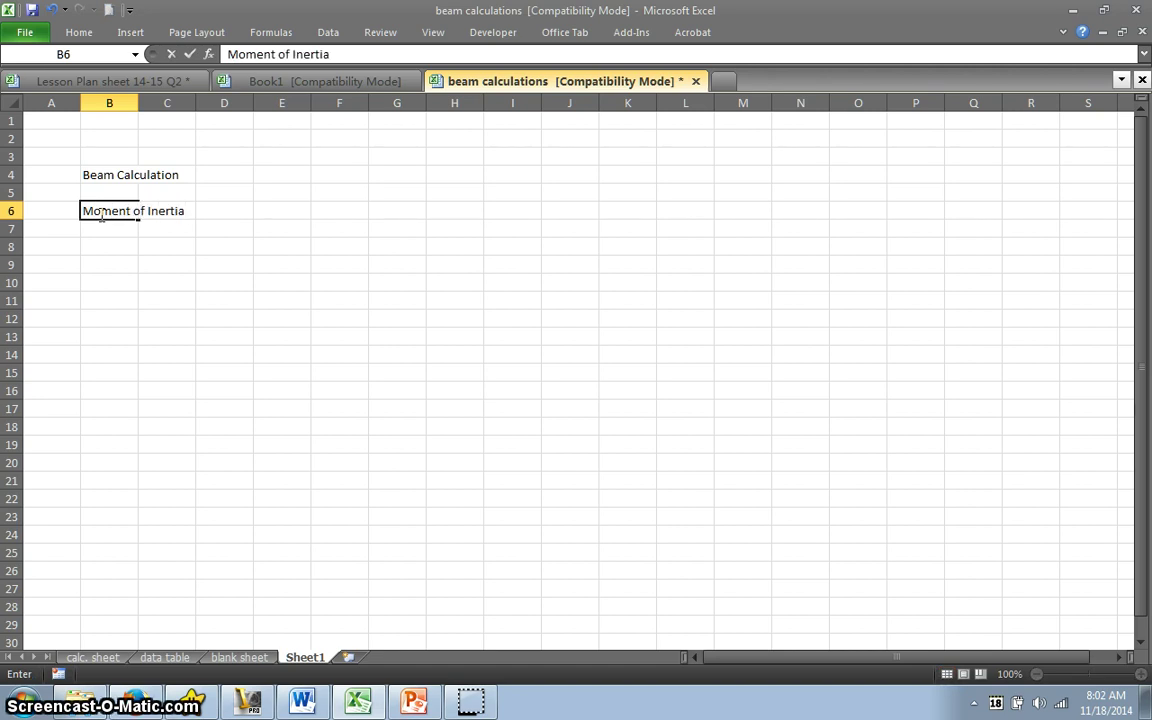
key(Return)
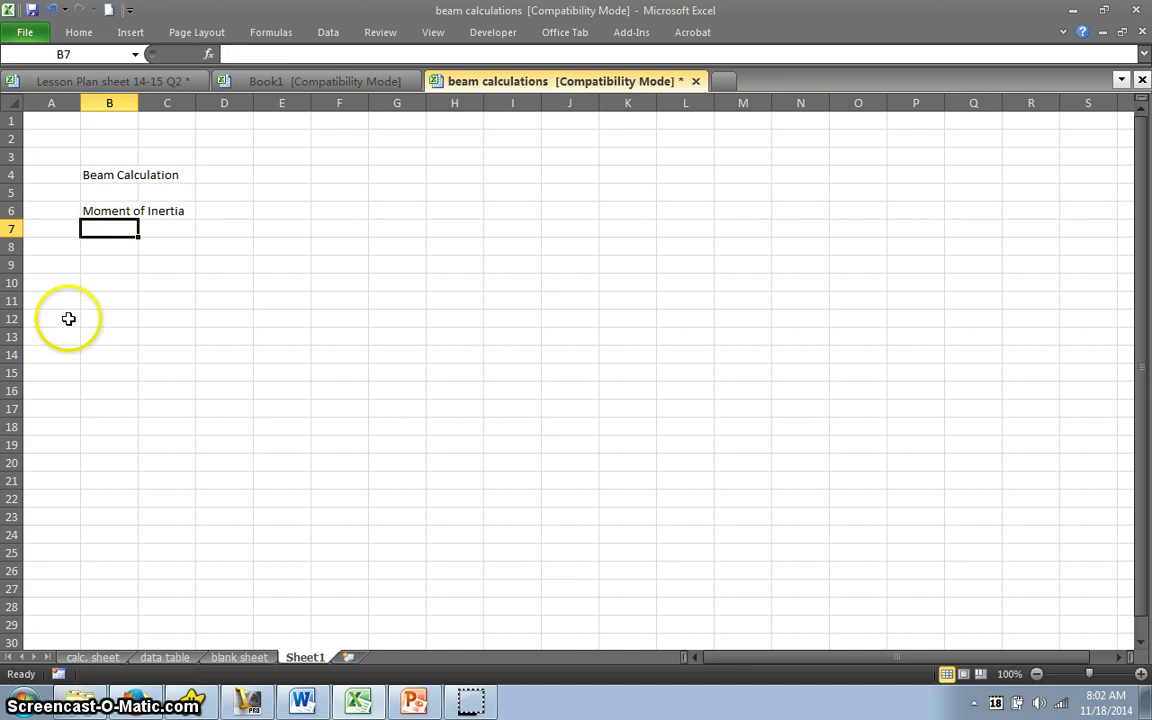
- Add the labels 'Base=', 'Height=' and 'Cross Section Area=' below it in column B
text(Base)
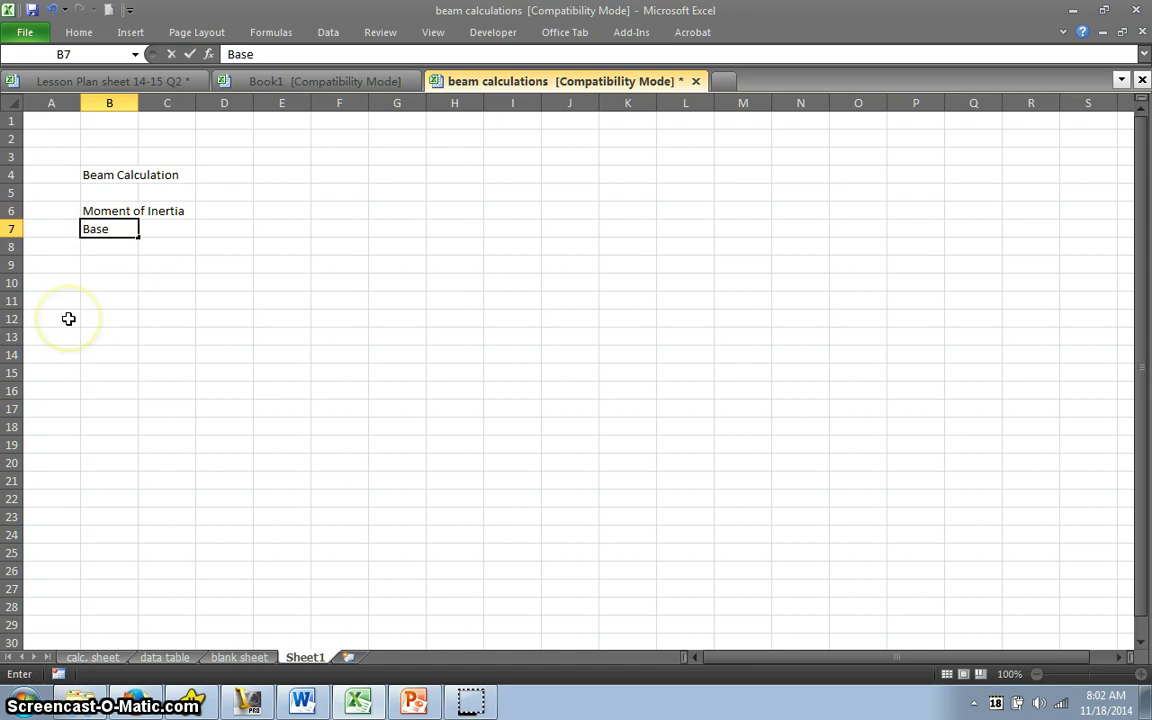
text(=)
key(Return)
text(H)
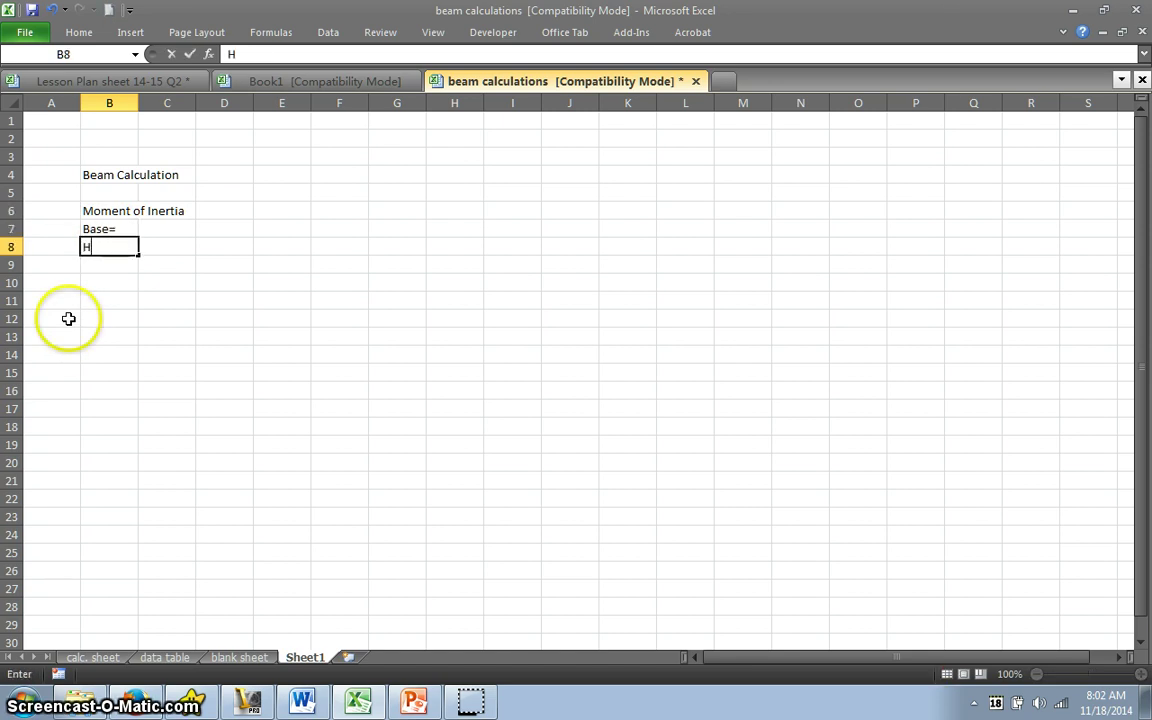
text(eight=)
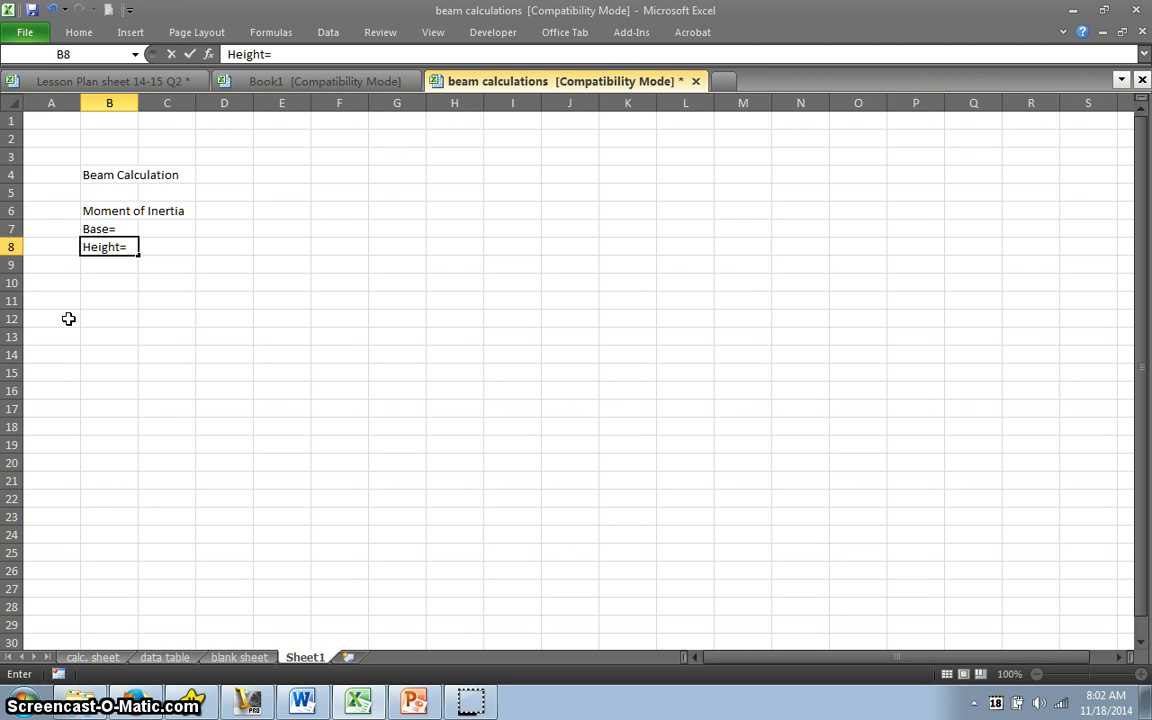
key(Return)
key(Return)
text(Cros)
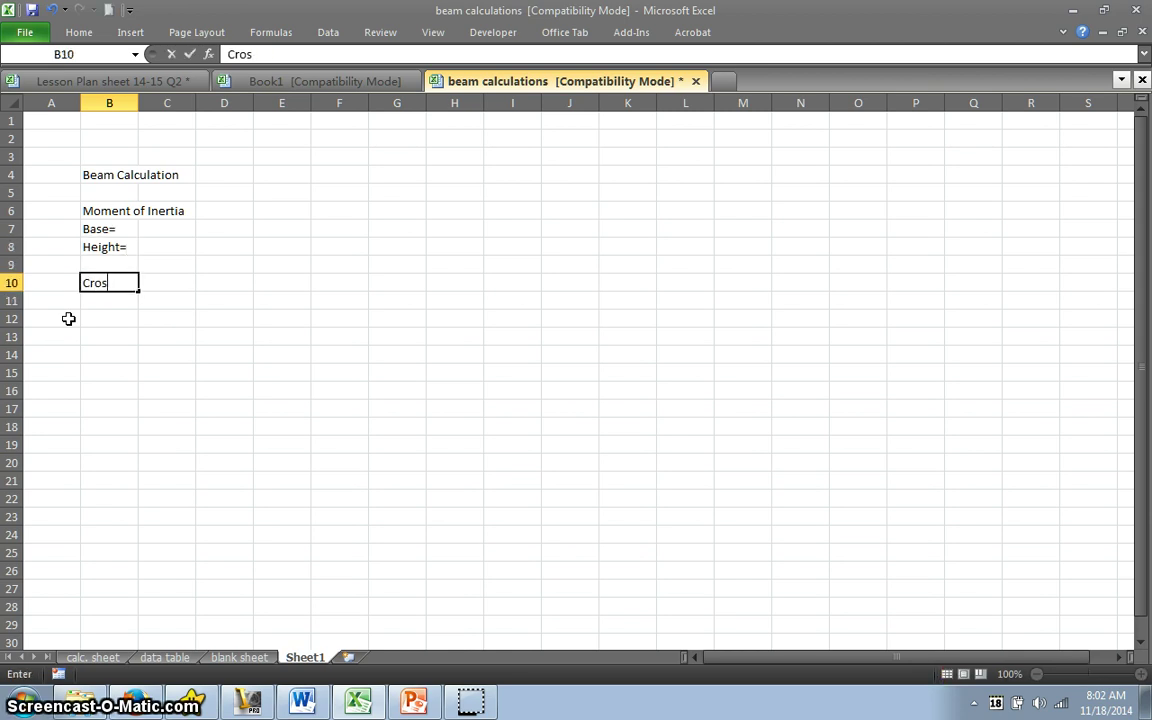
text(s Se)
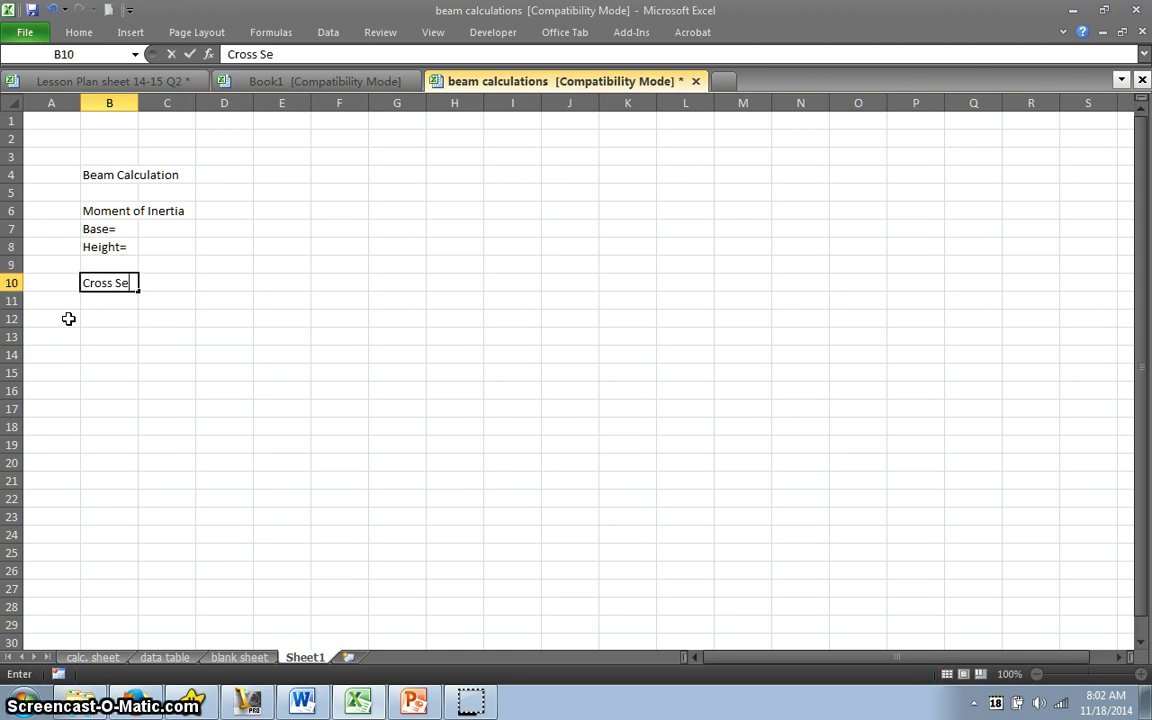
text(ction)
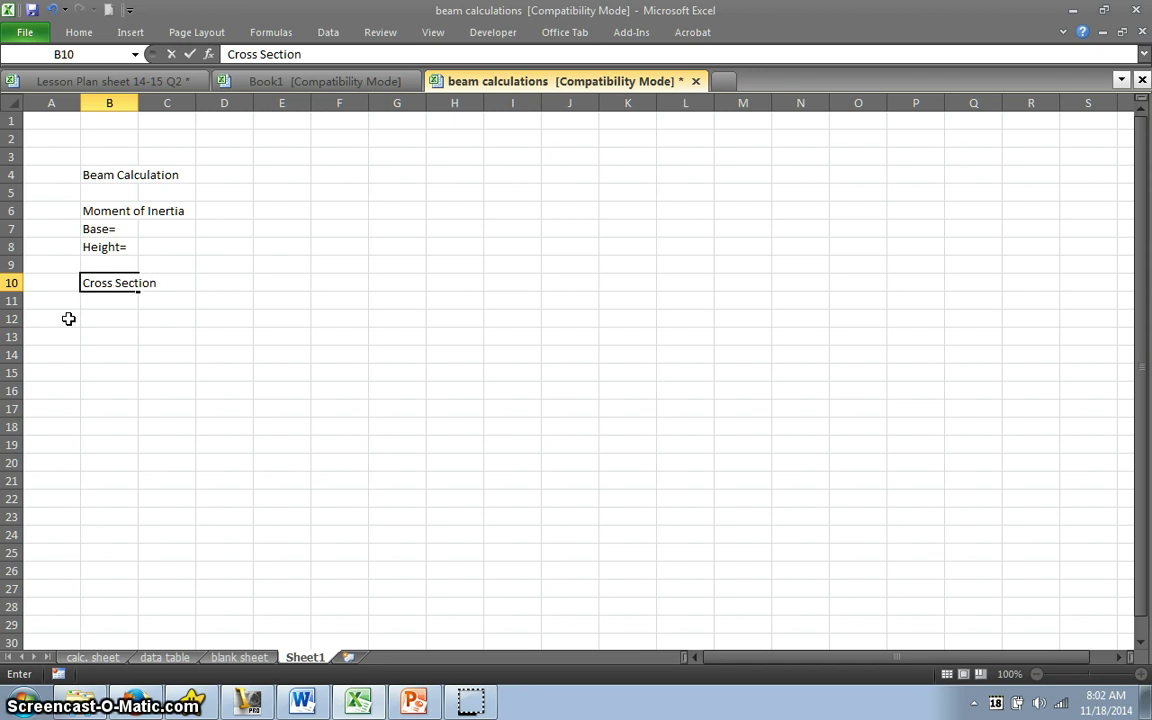
text(Are)
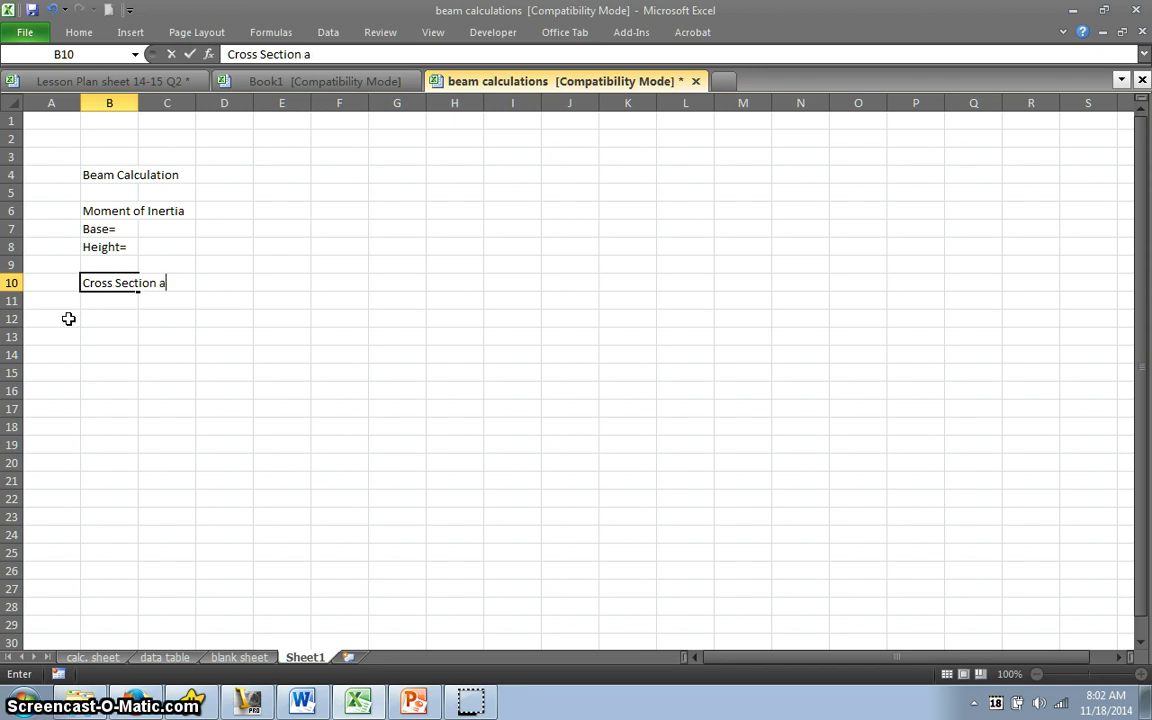
key(BackSpace)
text(Are)
click(68, 324)
text(=)
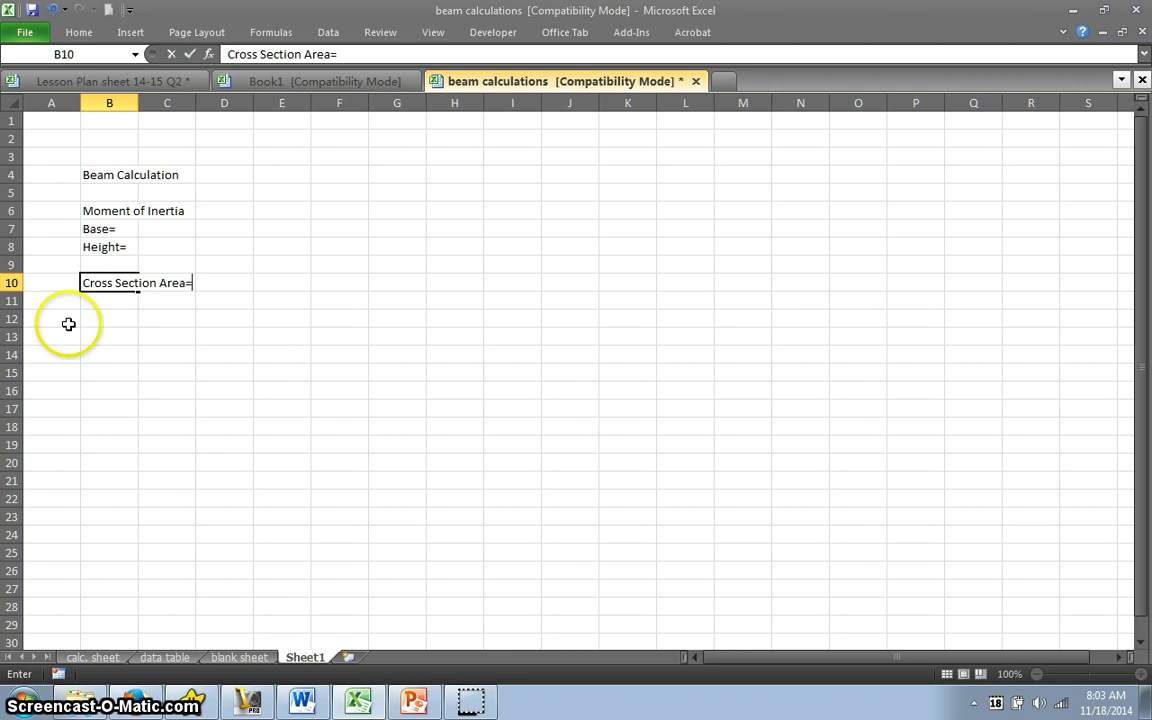
- Finish the 'Cross Section Area=' label and widen column B to fit the labels
click(141, 104)
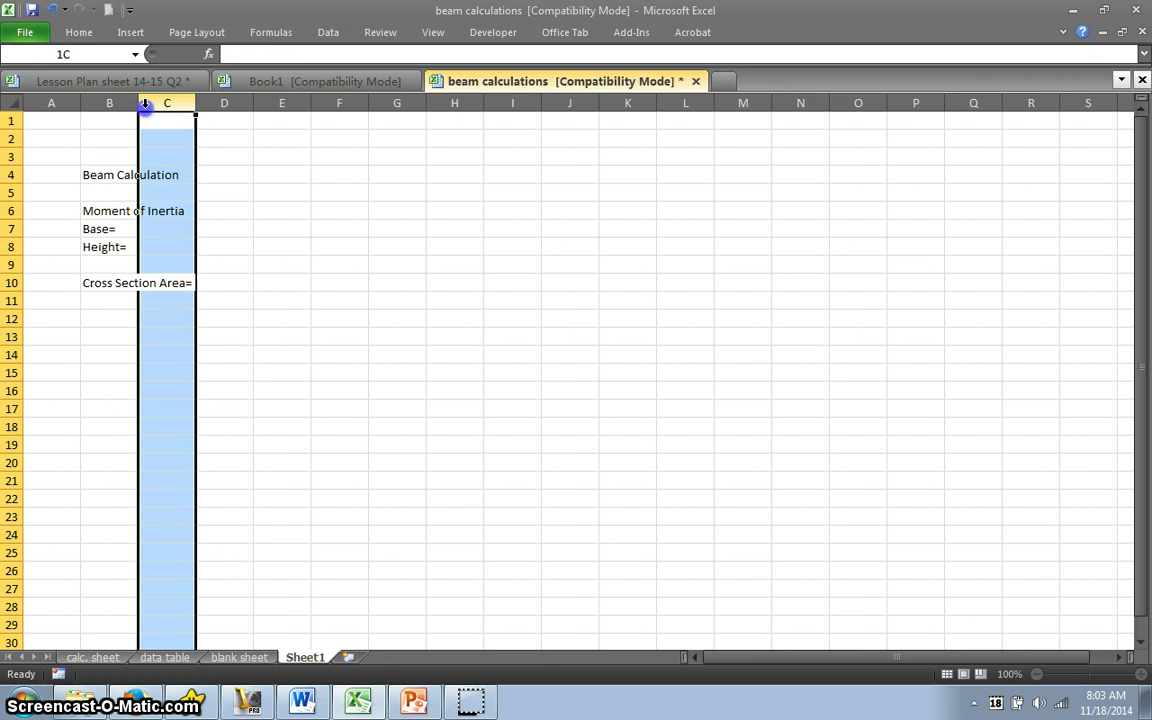
click(118, 144)
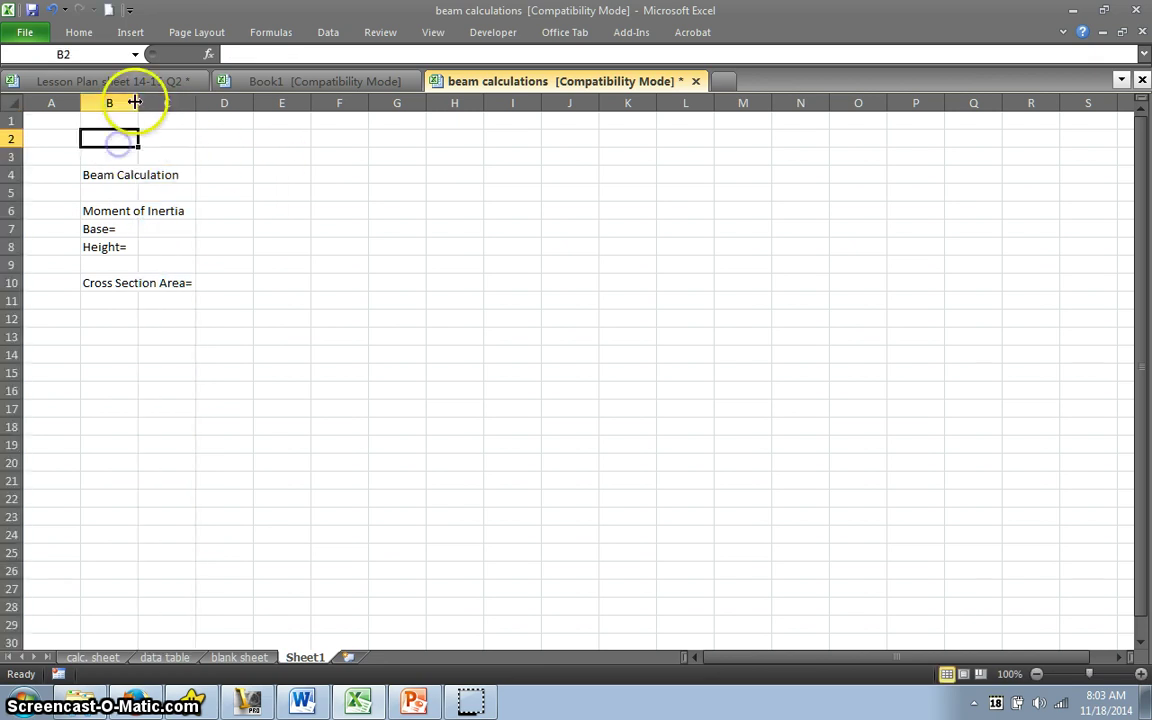
drag(138, 103, 222, 103)
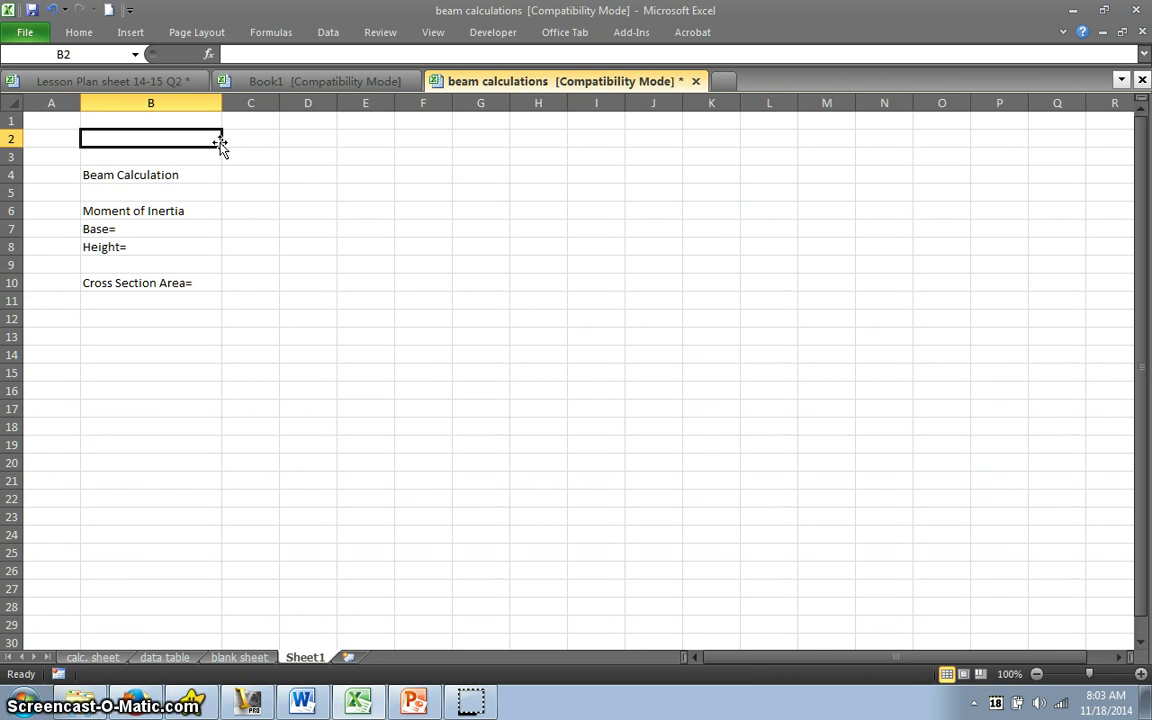
- Enlarge the font of the label cells B4:B10 with repeated Increase Font Size
mouse_move(220, 145)
mouse_down()
mouse_move(101, 175)
mouse_move(121, 272)
mouse_up()
click(84, 32)
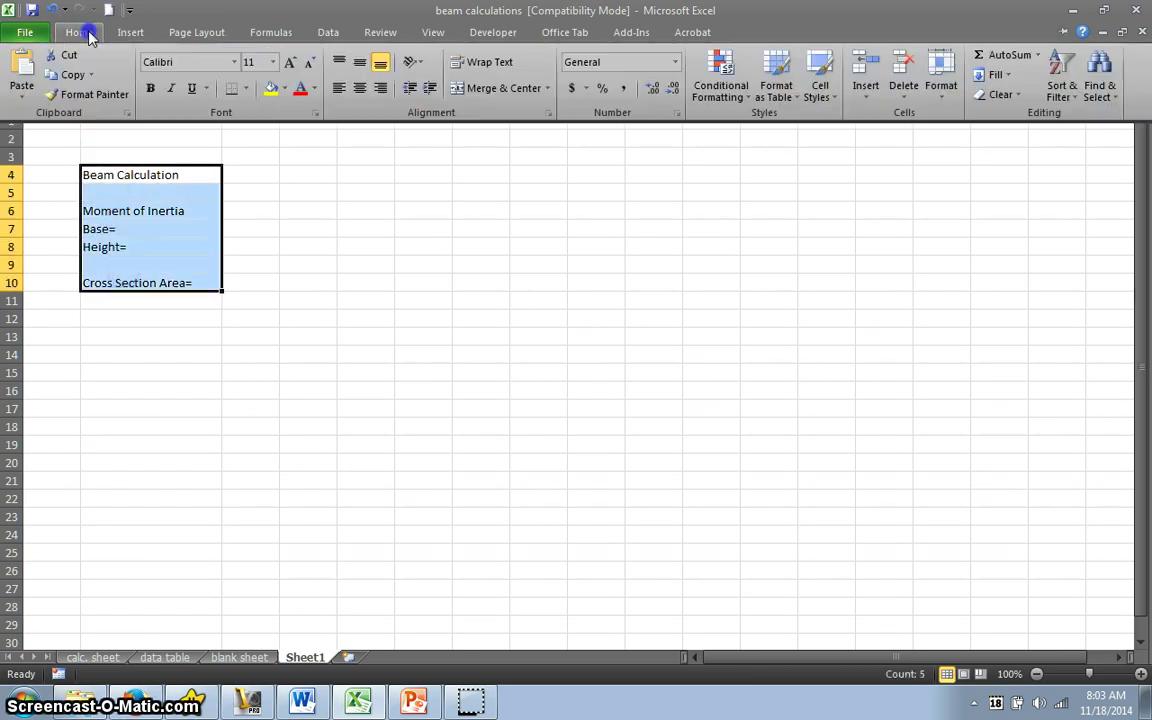
click(289, 62)
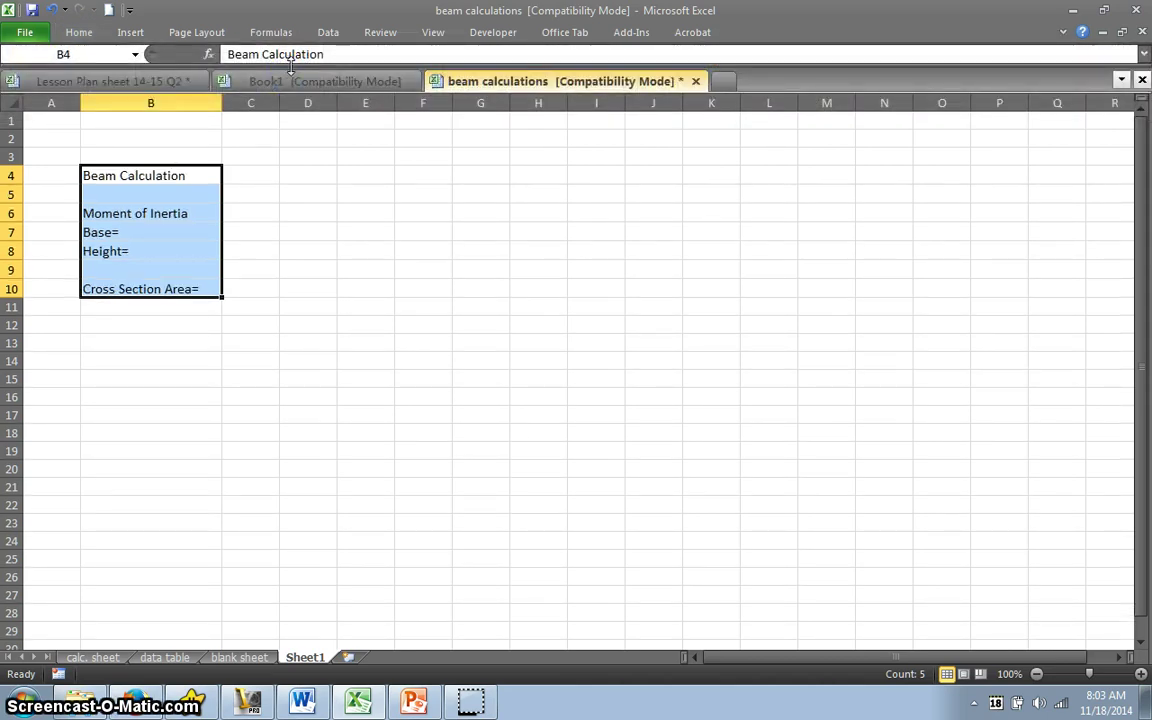
click(79, 32)
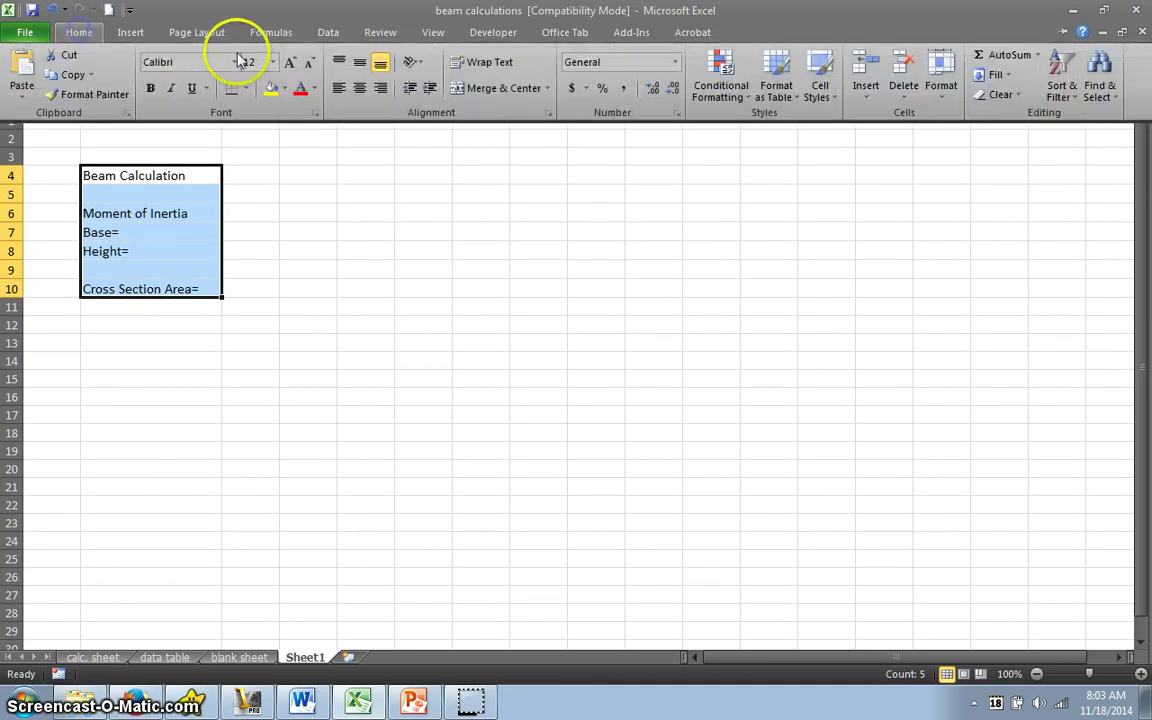
click(287, 63)
click(216, 438)
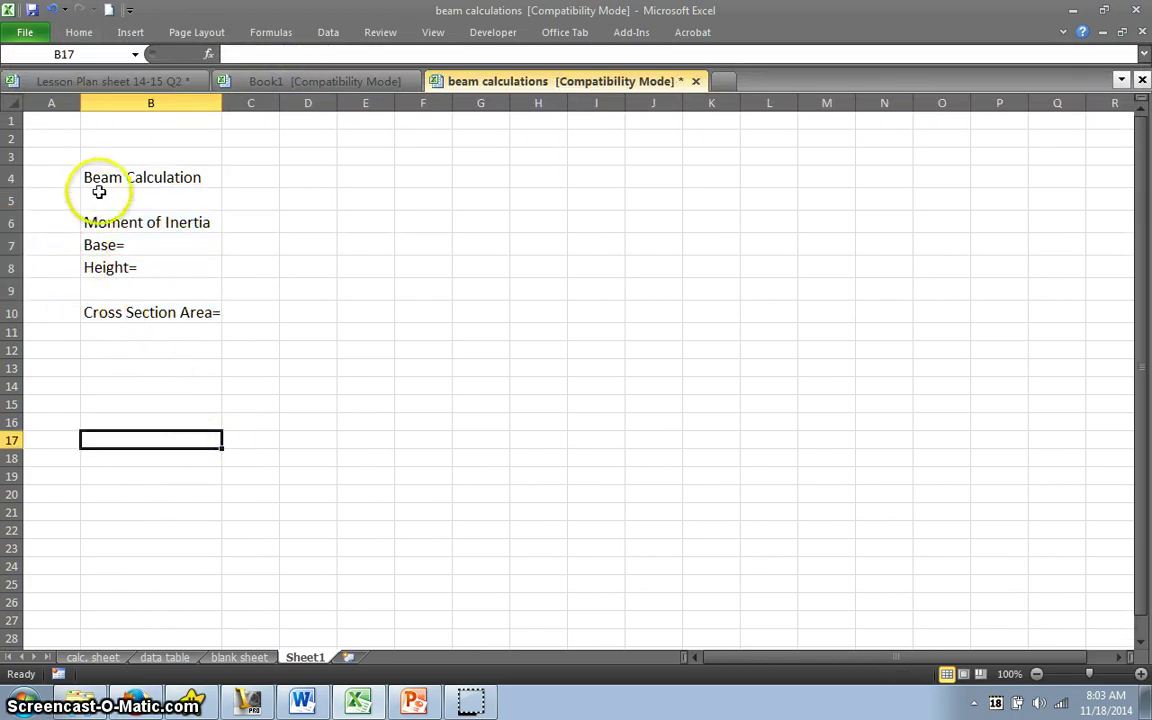
mouse_move(97, 181)
mouse_down()
mouse_move(232, 390)
mouse_move(541, 478)
mouse_up()
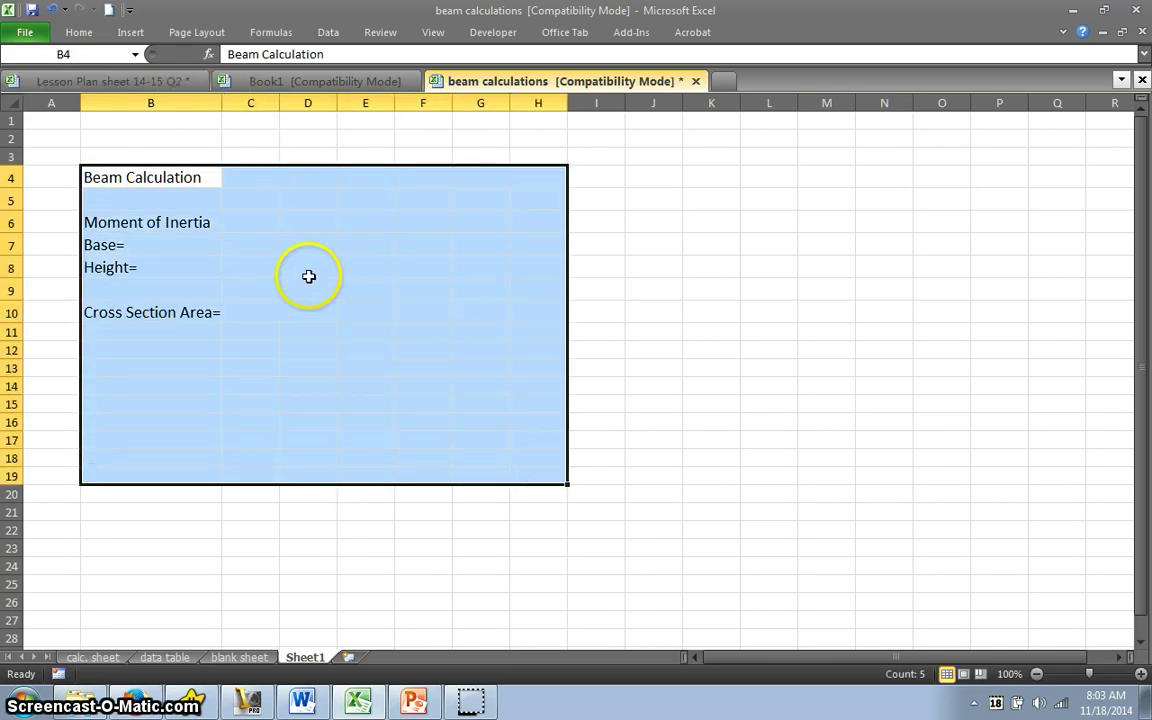
right_click(311, 279)
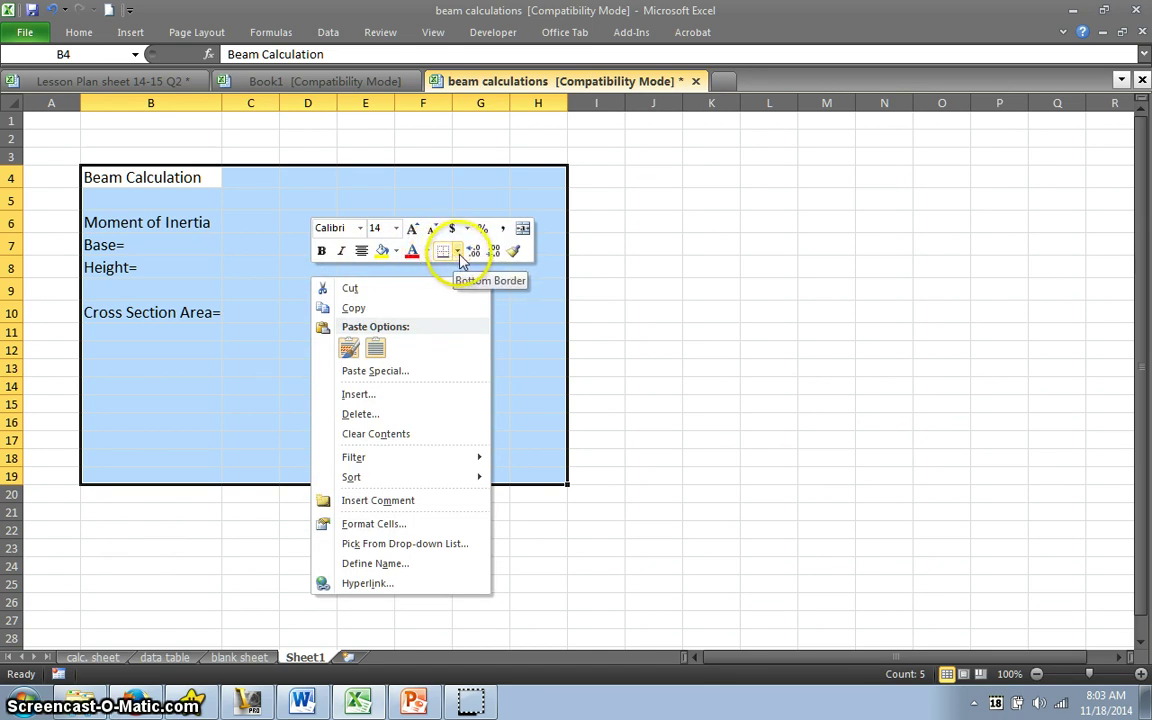
click(458, 252)
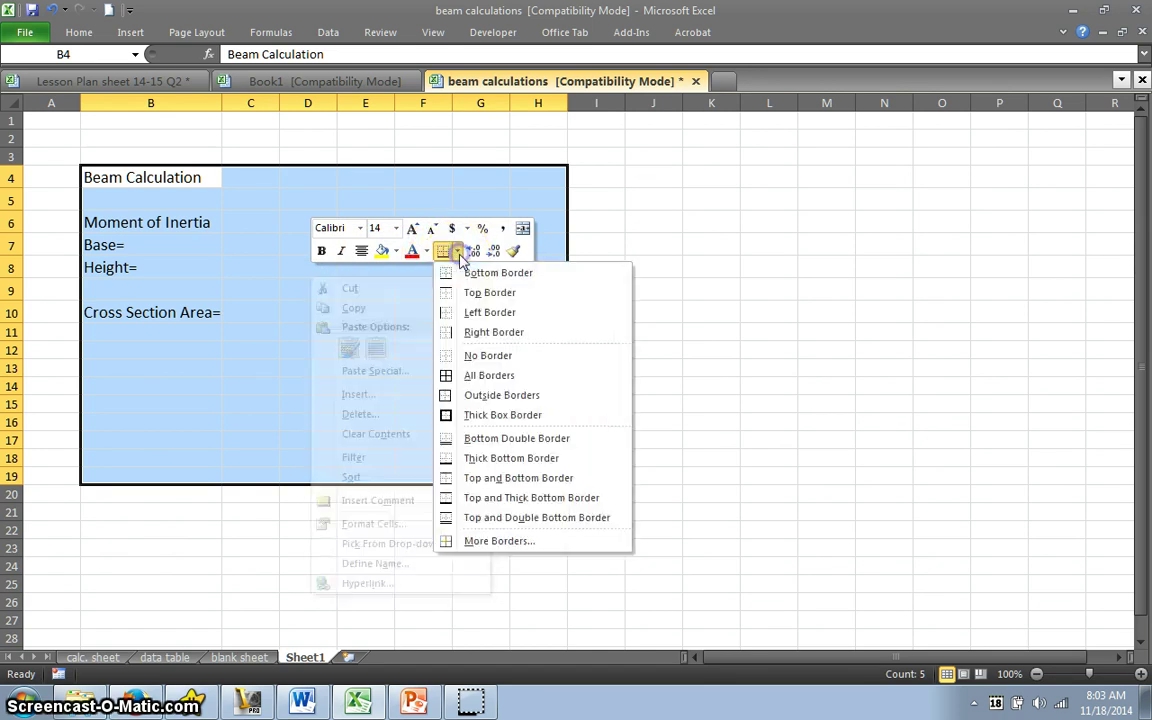
click(445, 374)
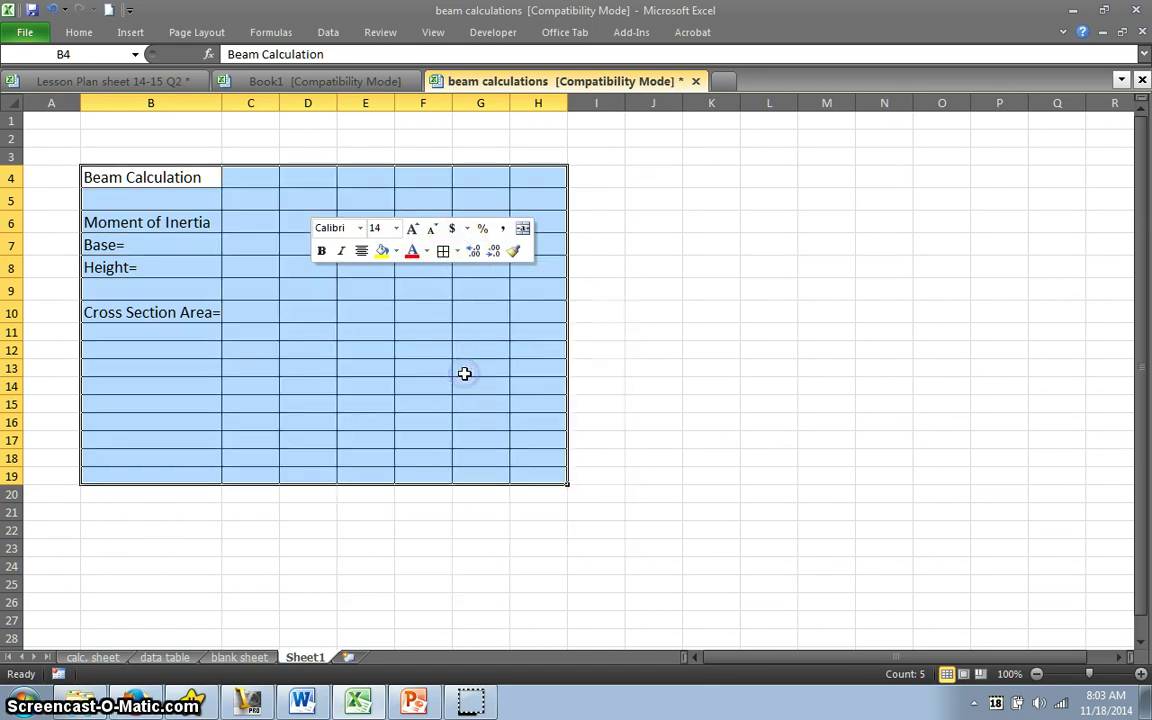
click(380, 543)
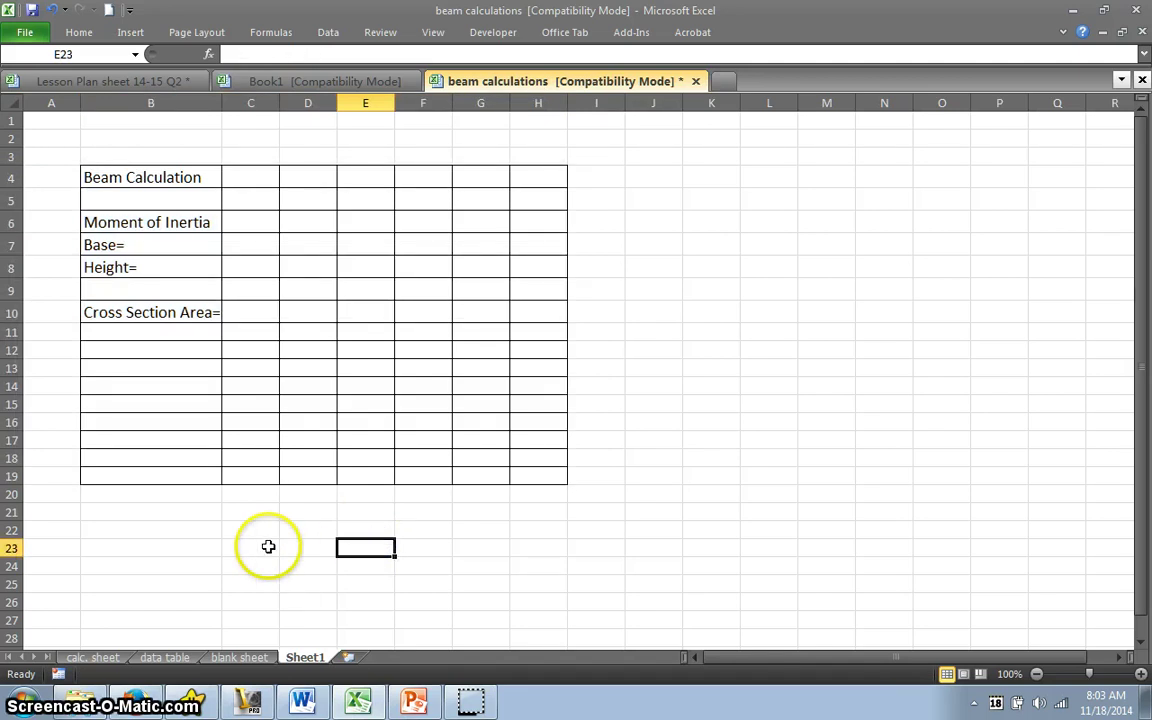
- Switch to the 'blank sheet' and inspect the template's formula note and cells C6, D7, D10
click(232, 658)
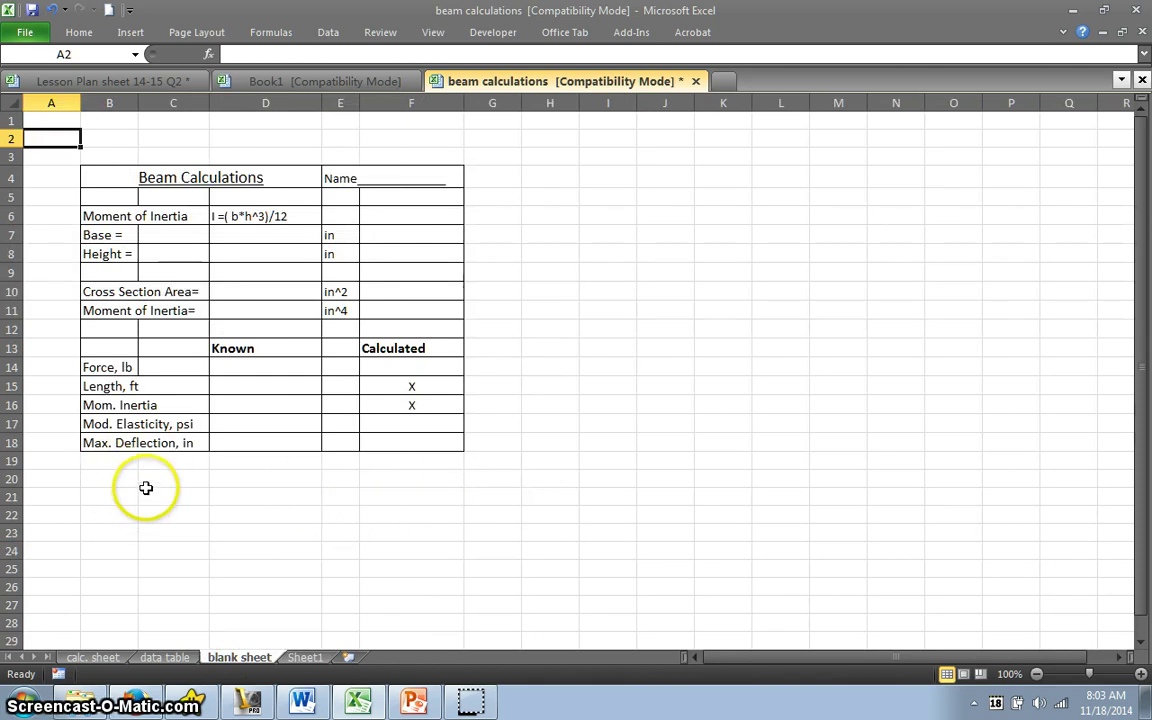
click(240, 217)
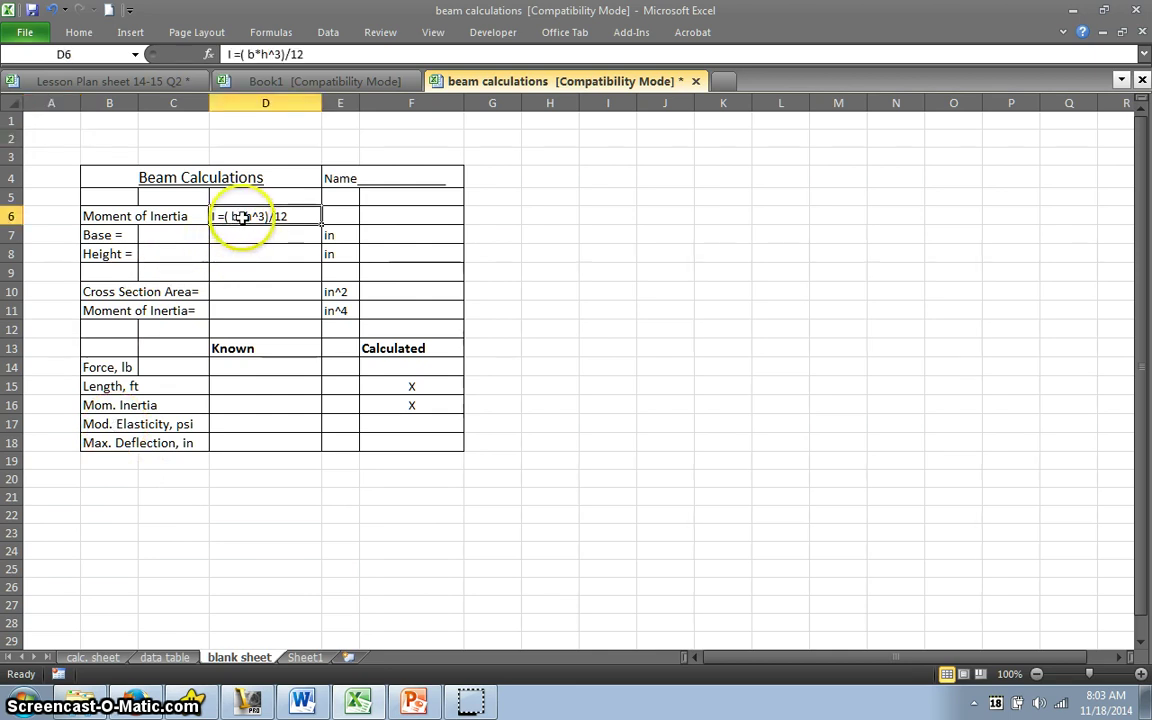
click(186, 216)
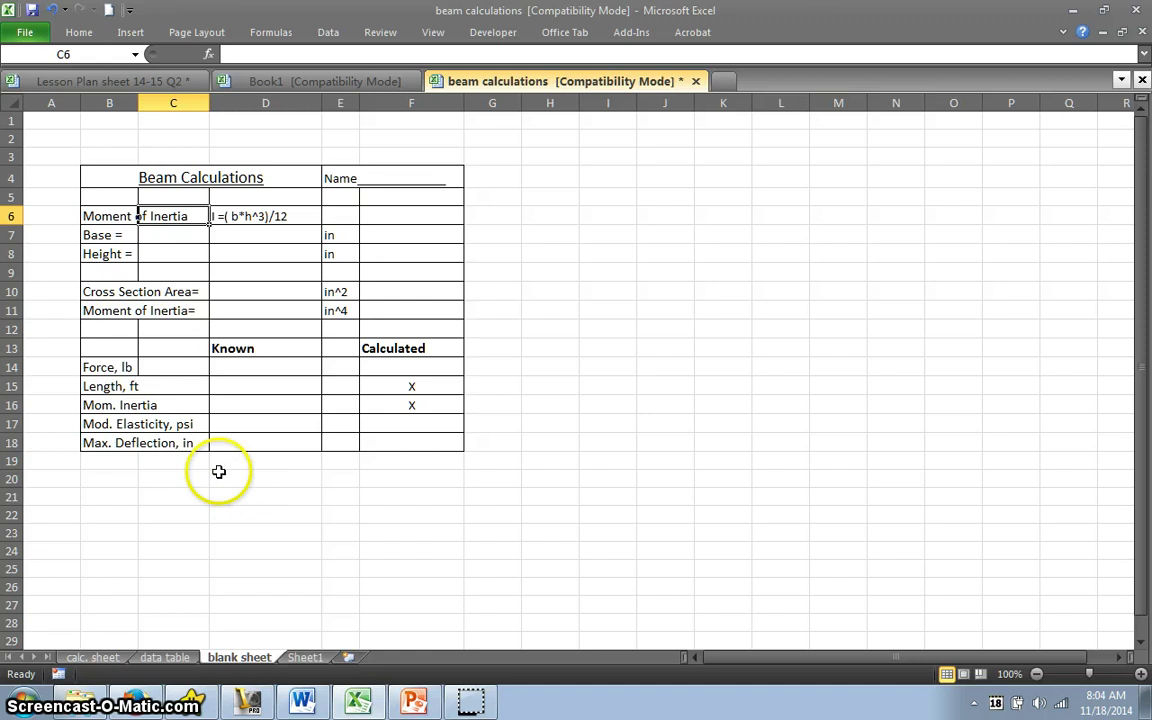
click(266, 236)
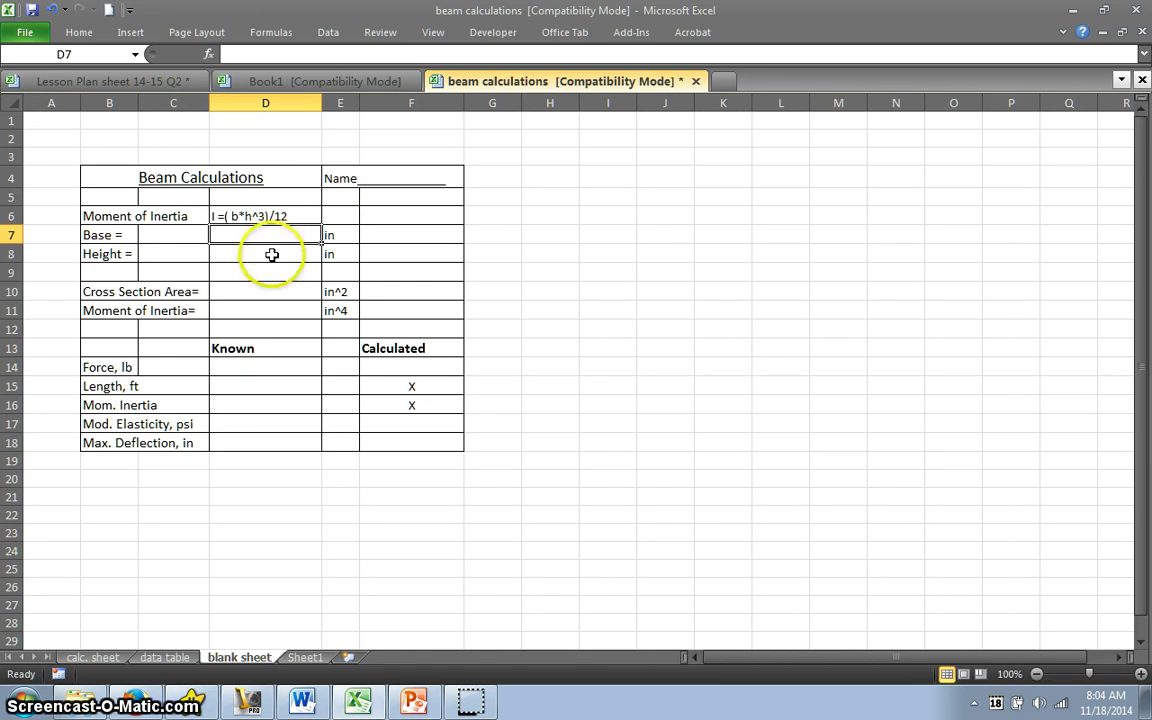
click(263, 292)
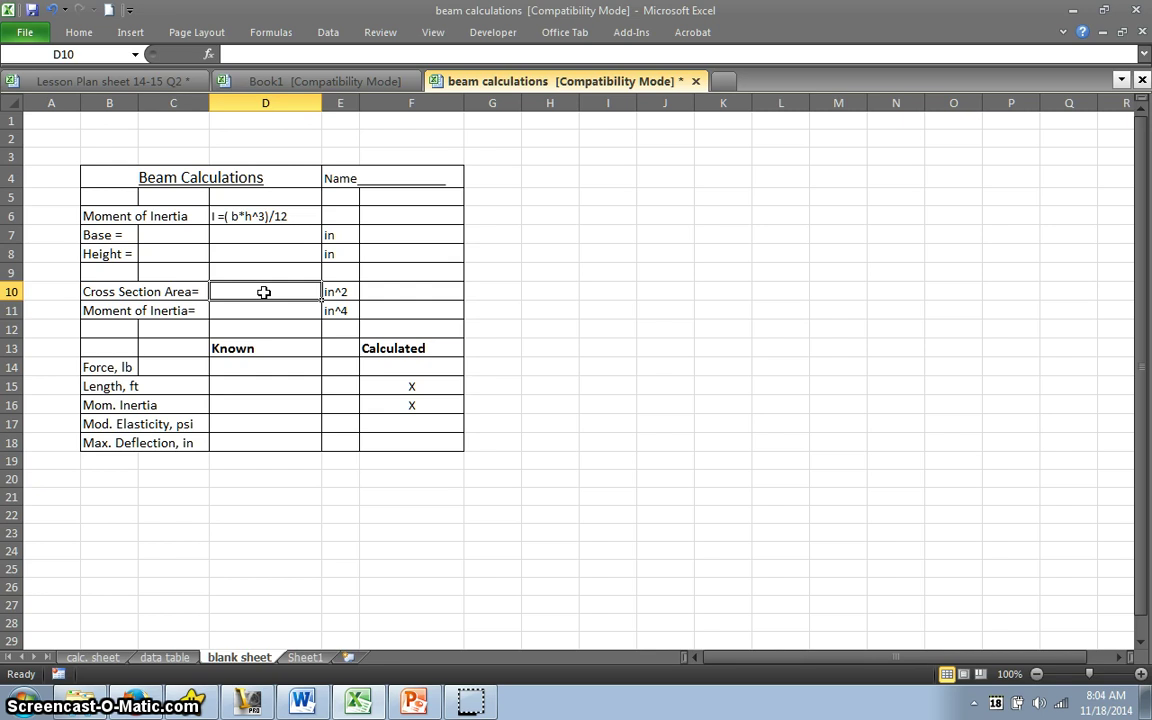
- Enter the area formula =D7*D8 in cell D10
text(=)
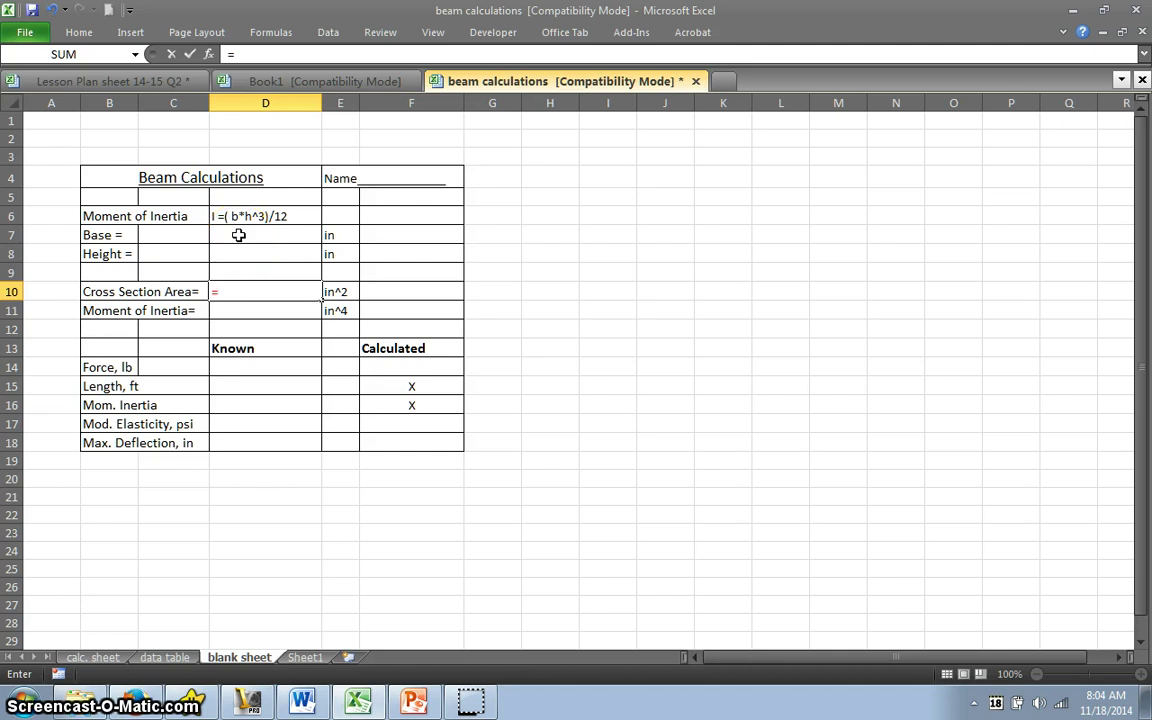
click(238, 235)
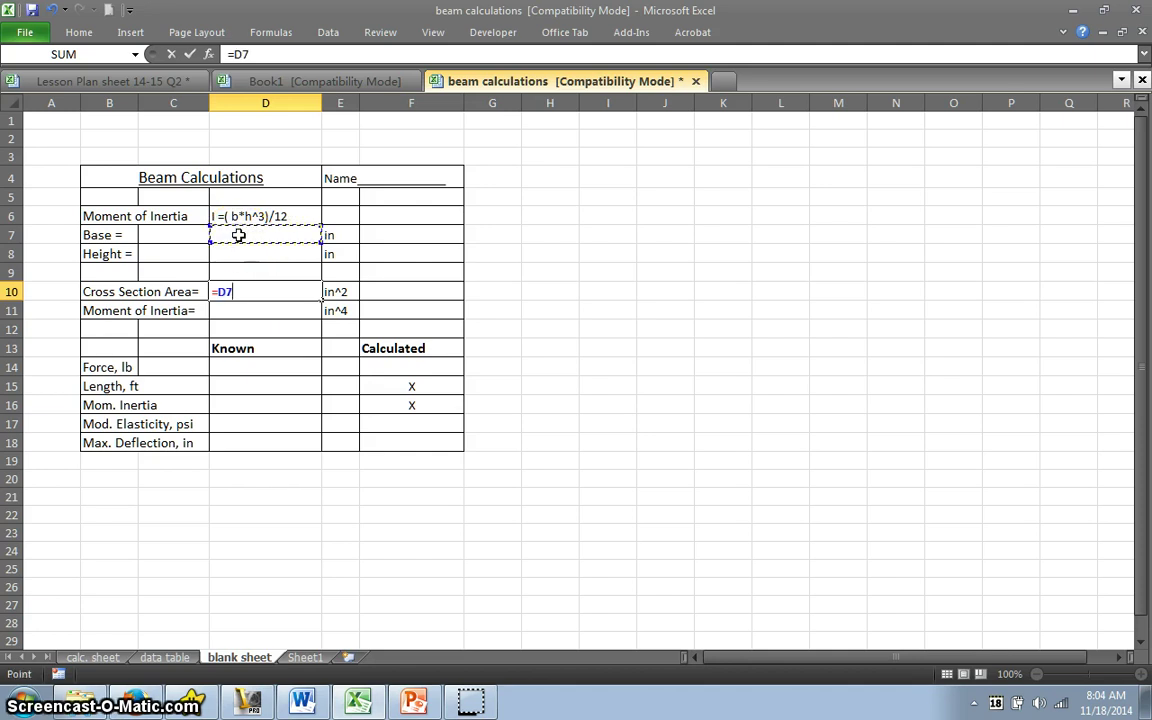
text(*)
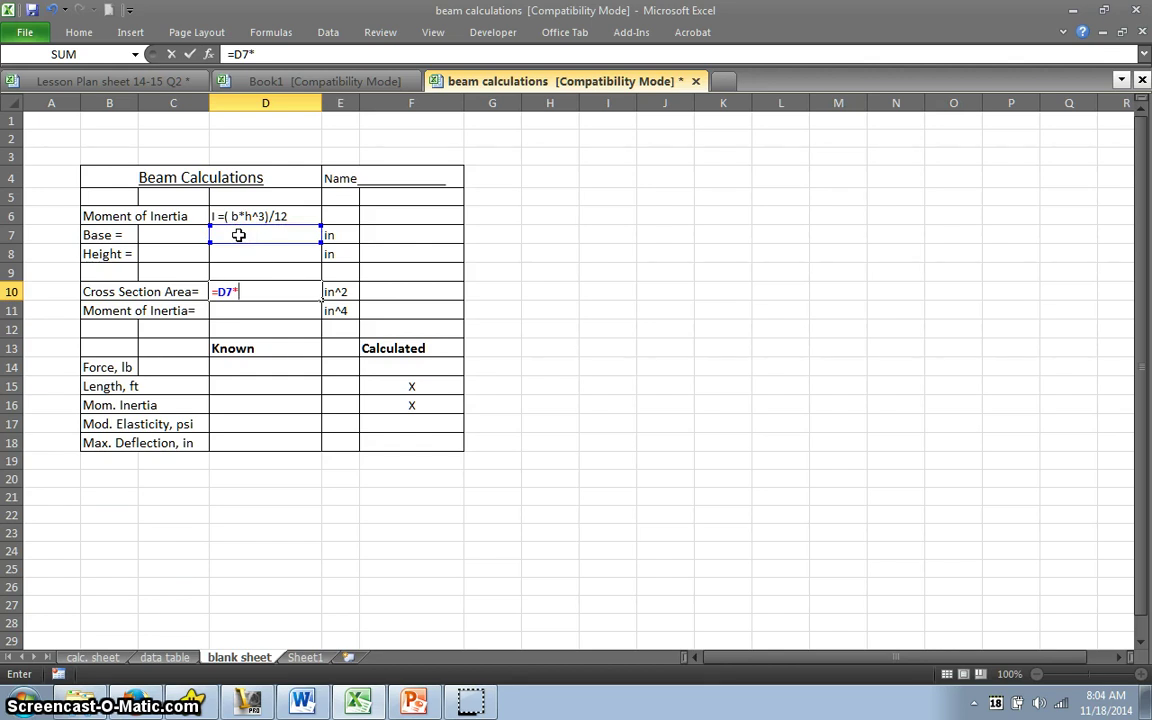
click(244, 255)
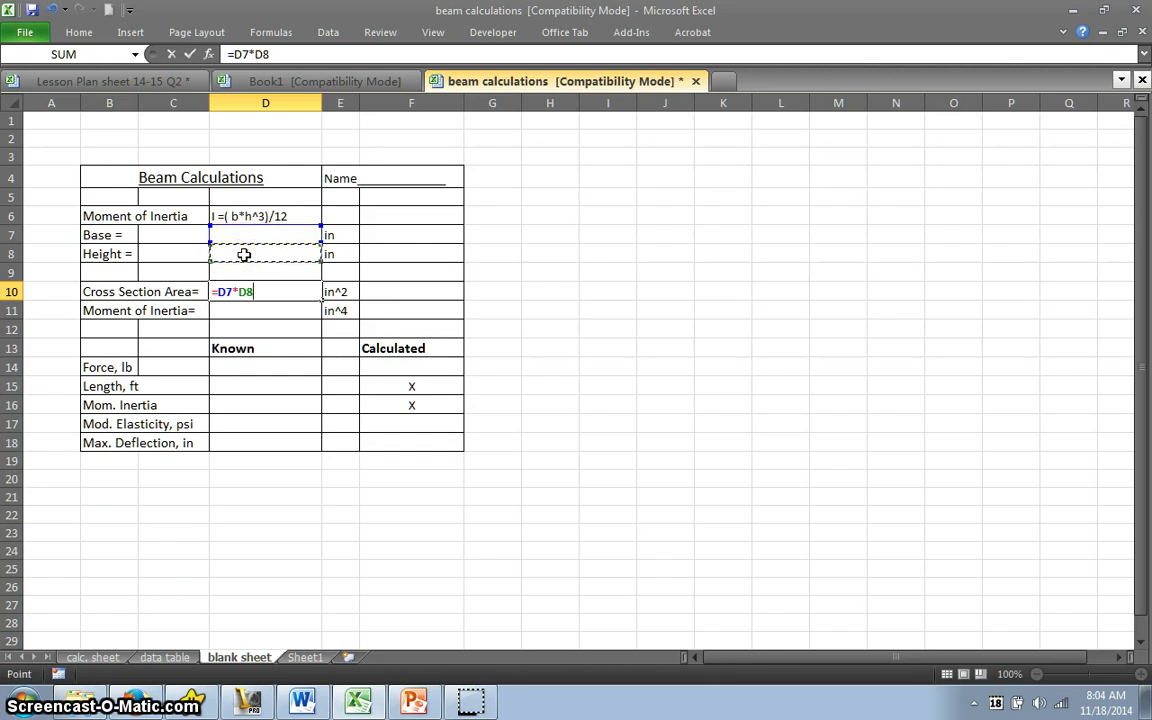
key(Return)
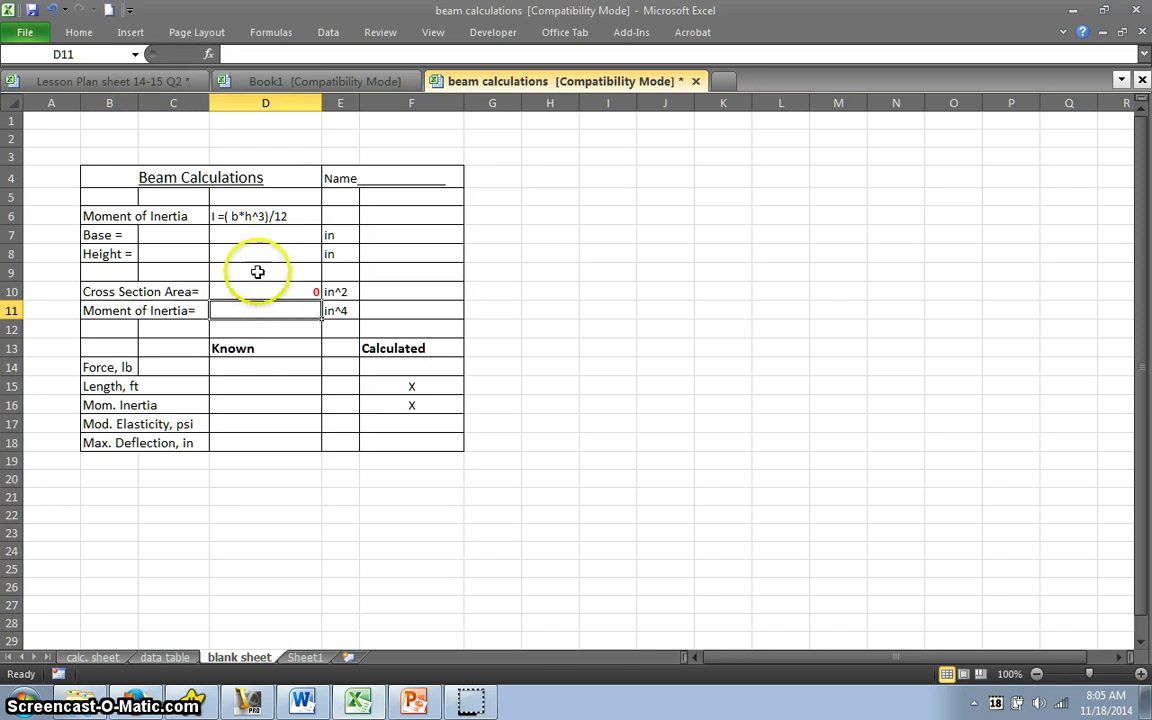
- Enter base 1.5 in D7 and height 3.5 in D8, giving an area of 5.25
click(244, 234)
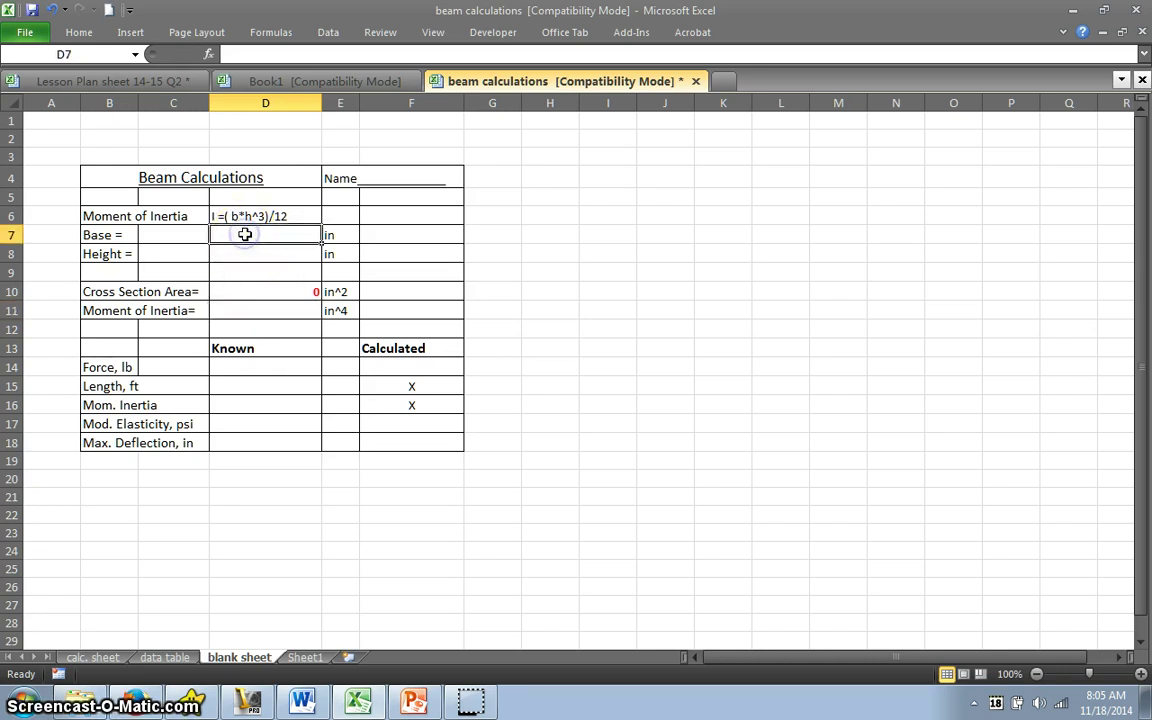
text(1.5)
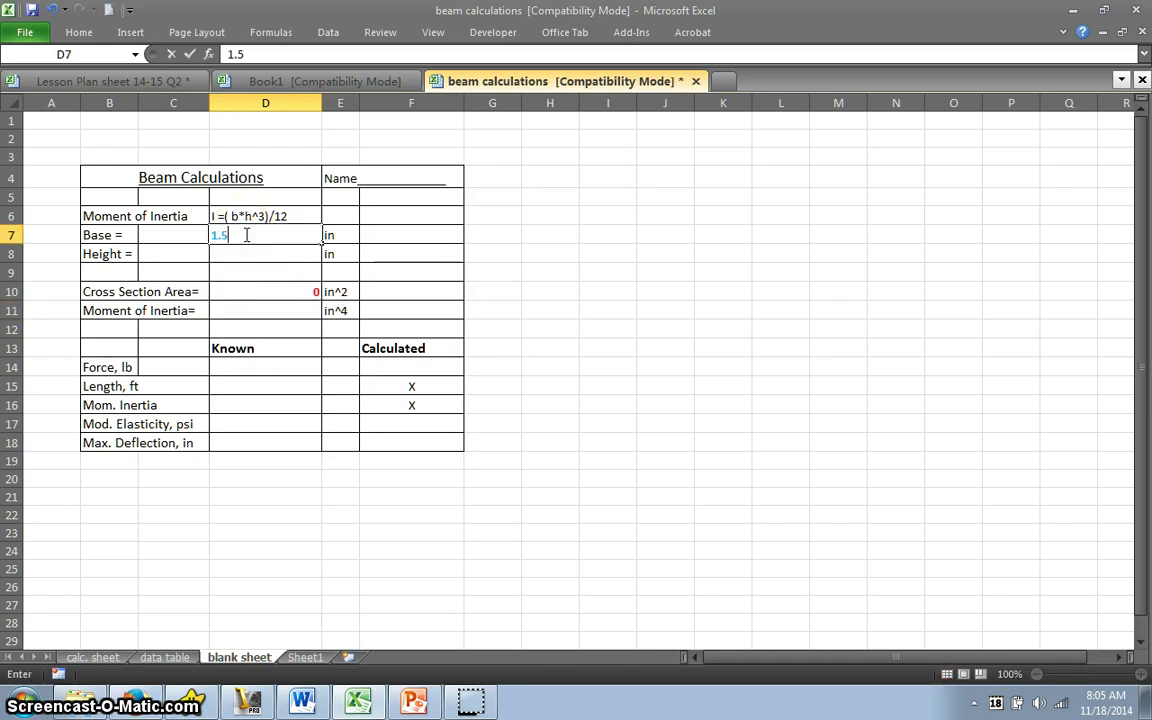
click(273, 253)
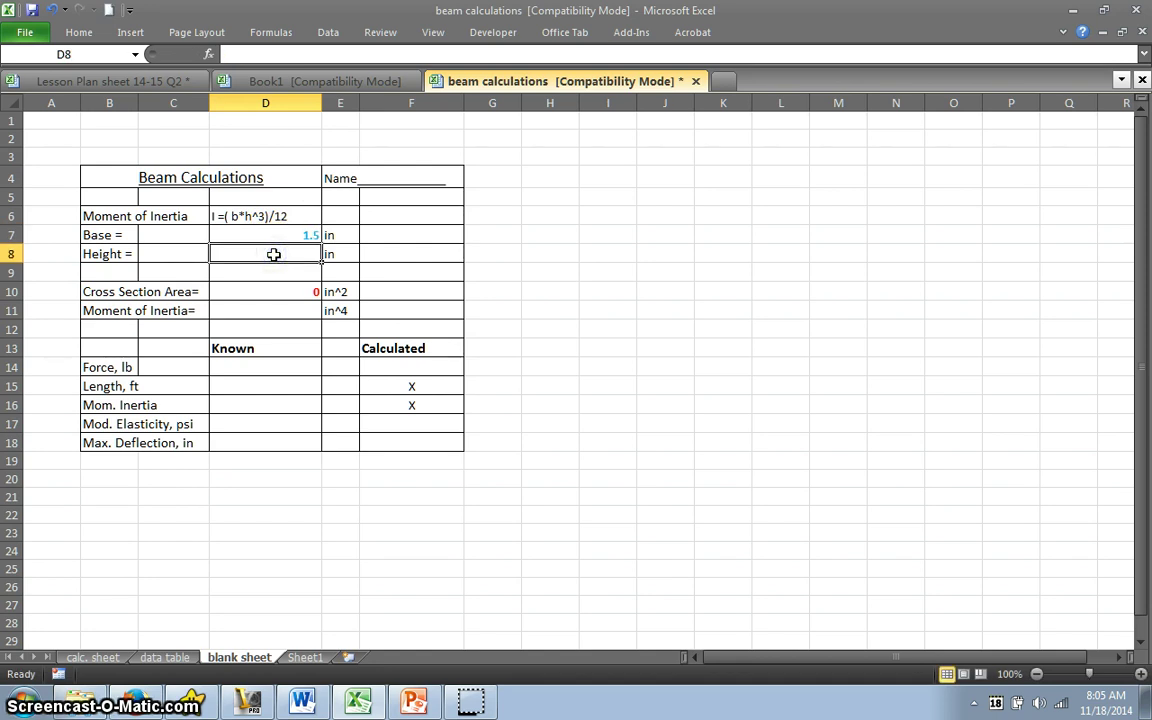
text(3.5)
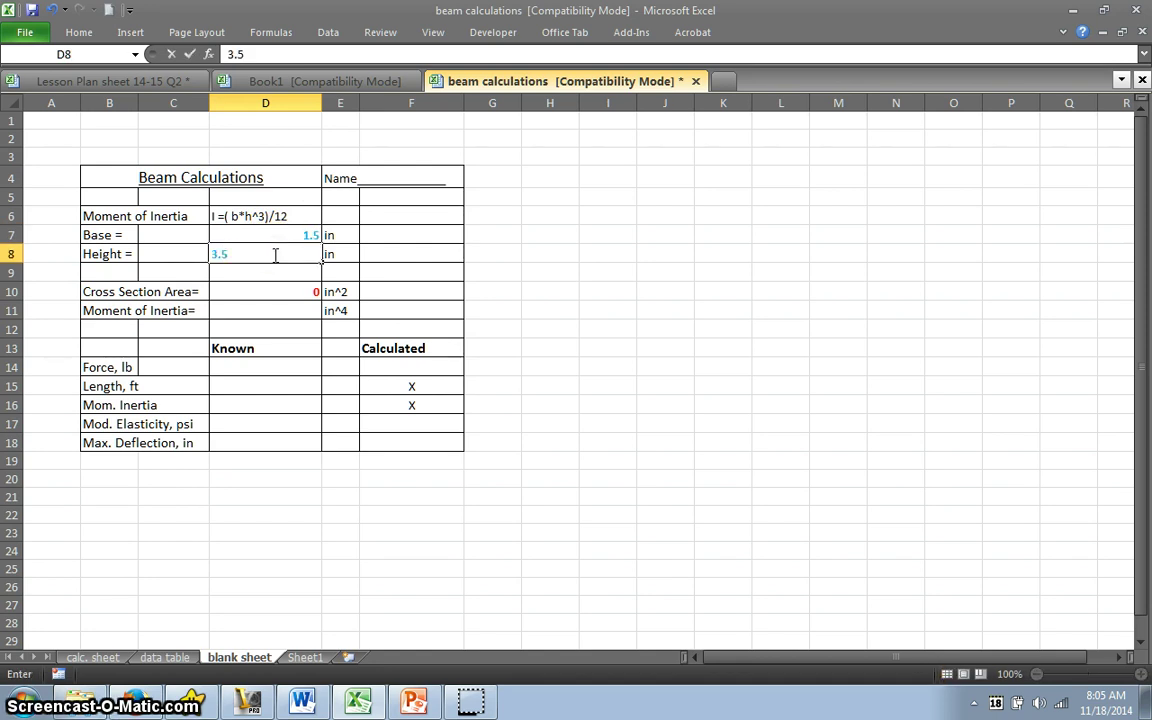
key(Return)
click(280, 276)
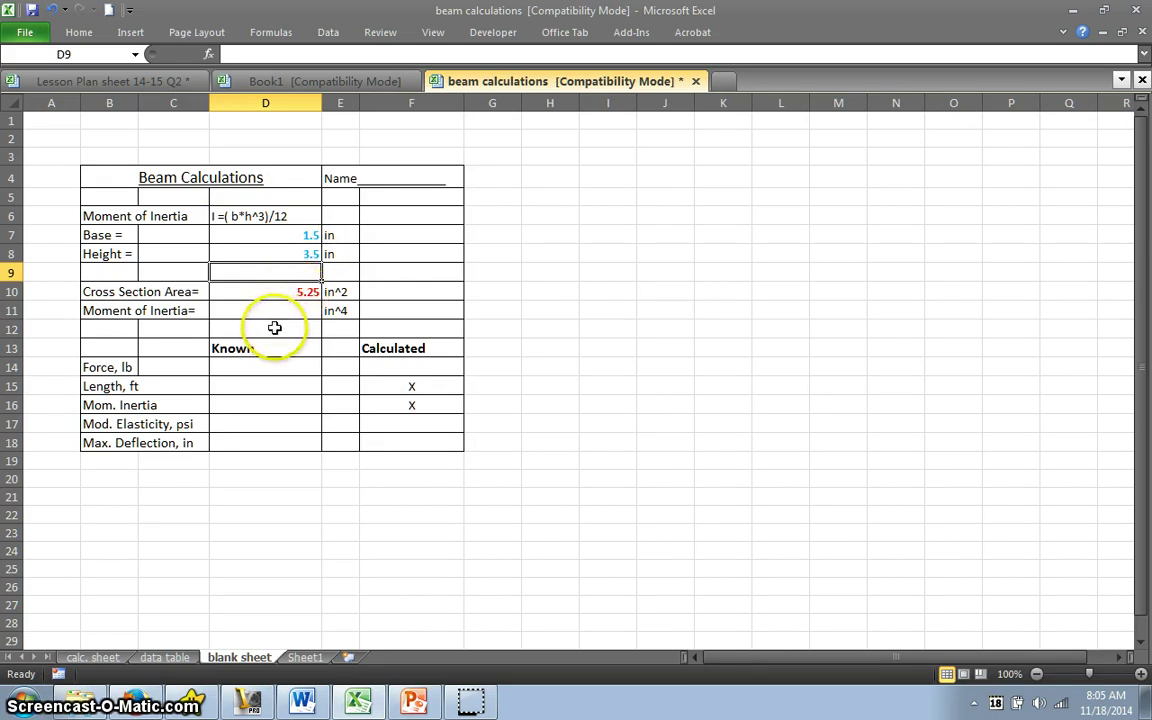
- Enter =(D7*D8^3)/12 in D11 to compute the moment of inertia
click(266, 310)
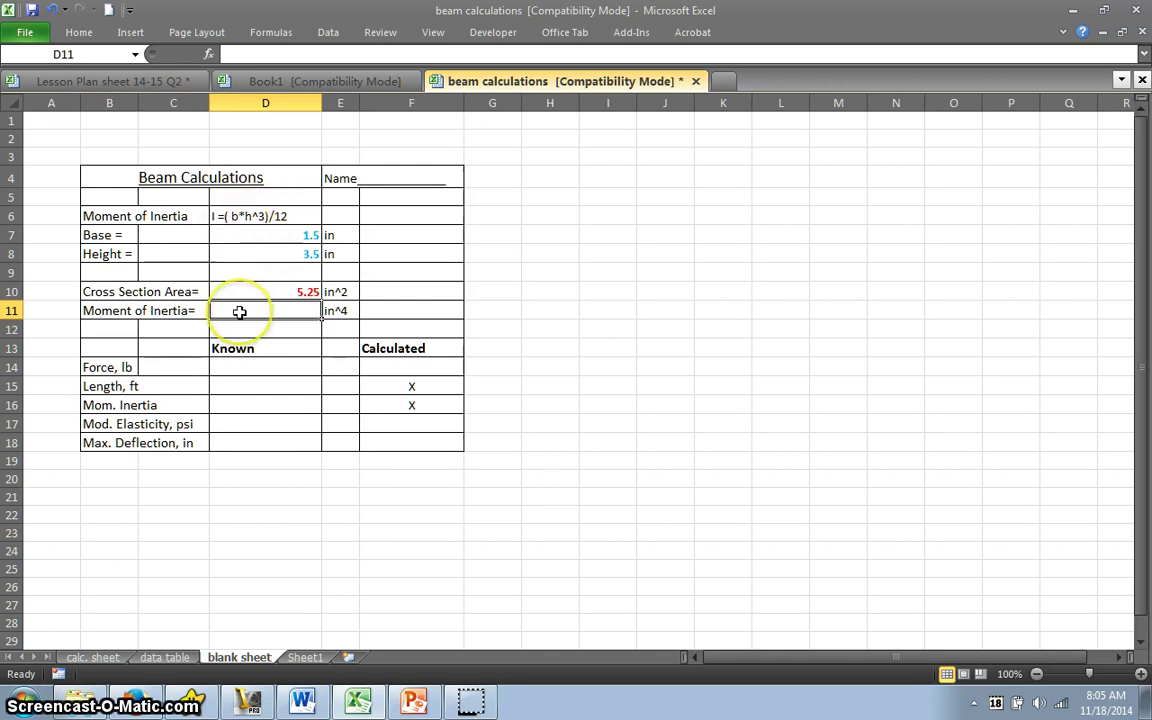
text(=)
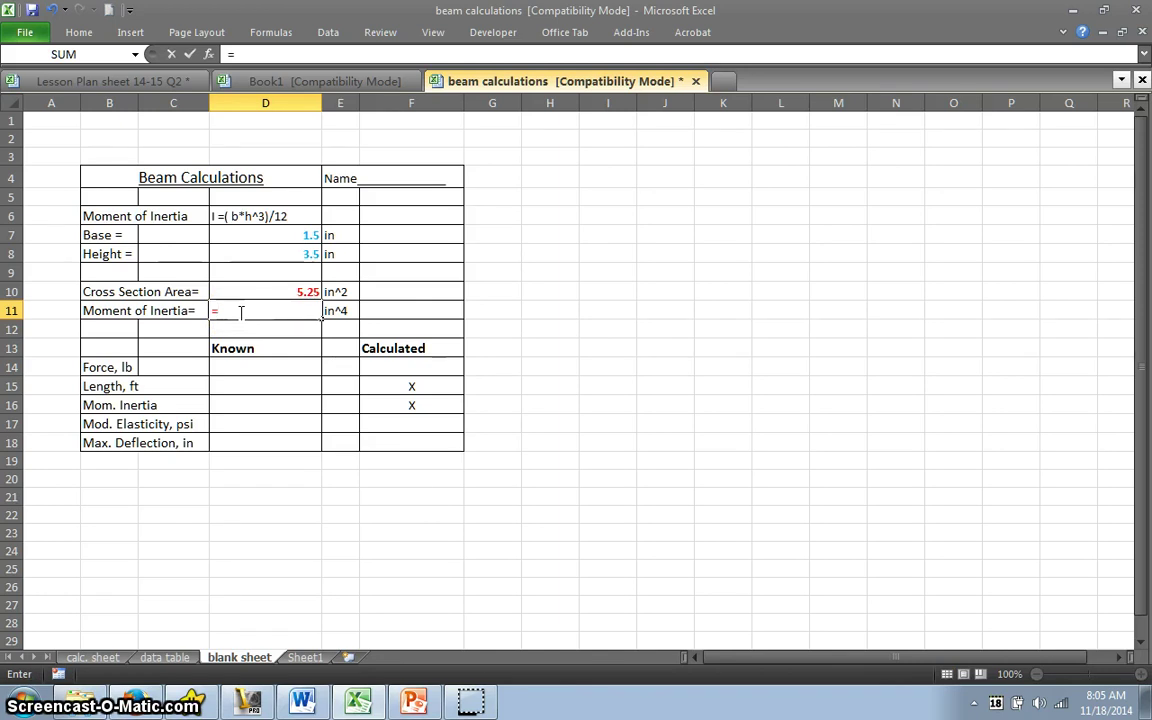
text(()
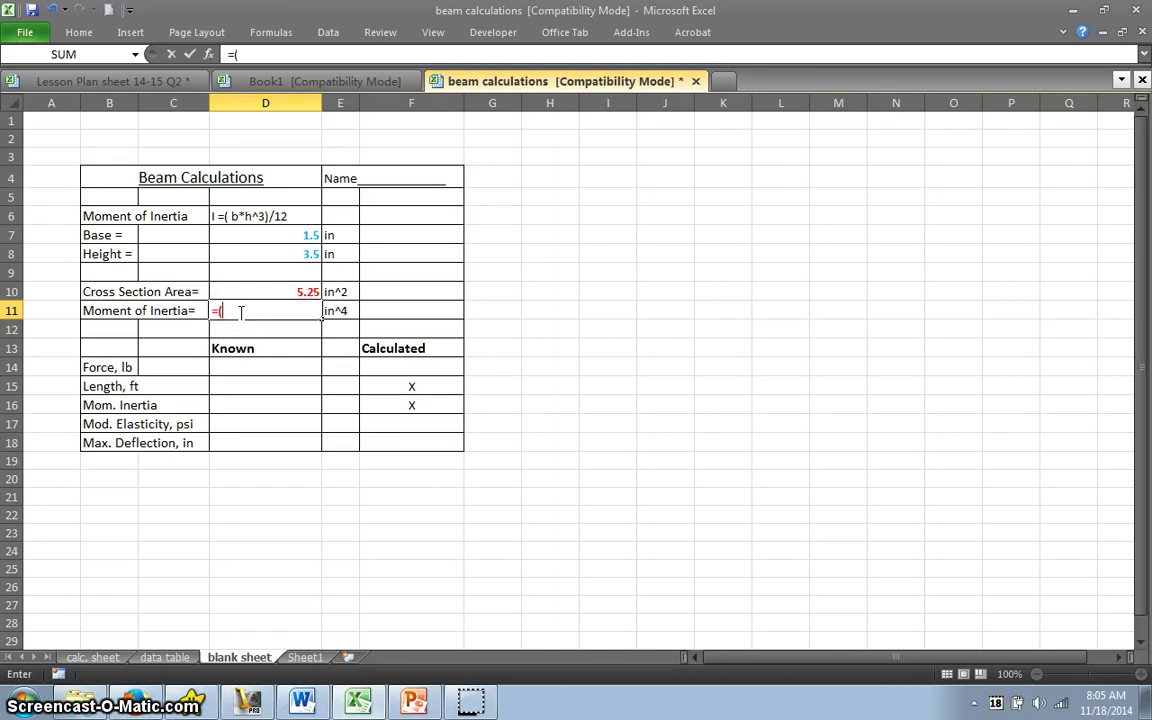
click(252, 236)
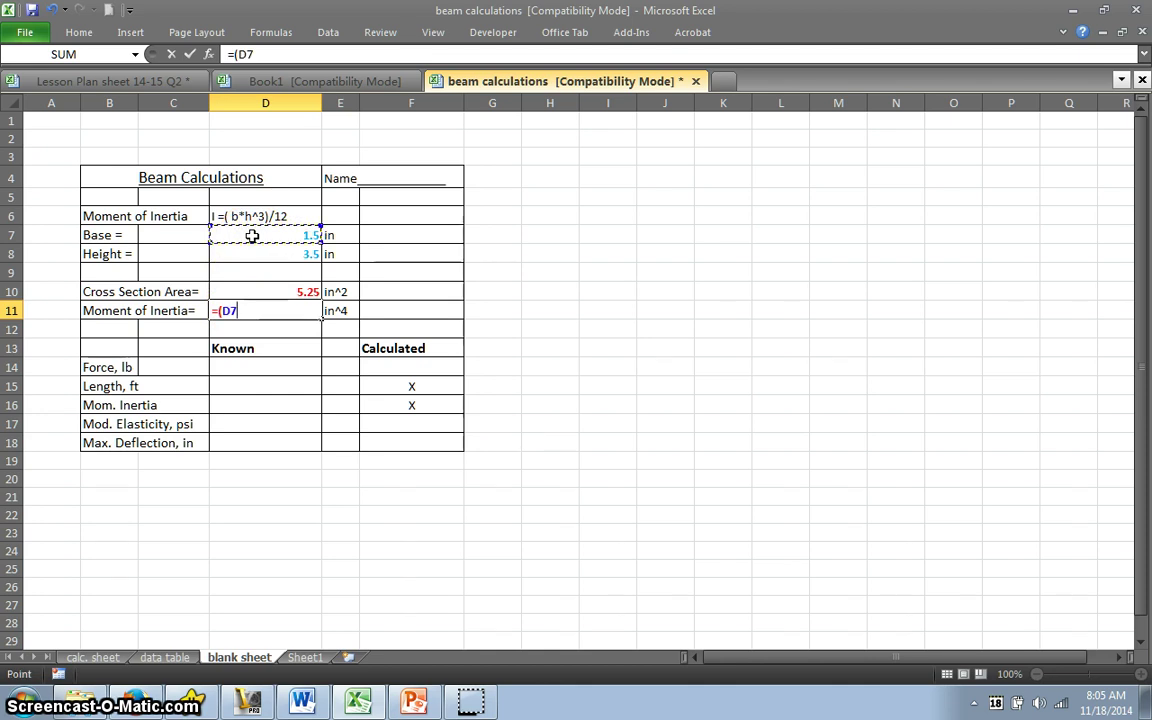
text(*)
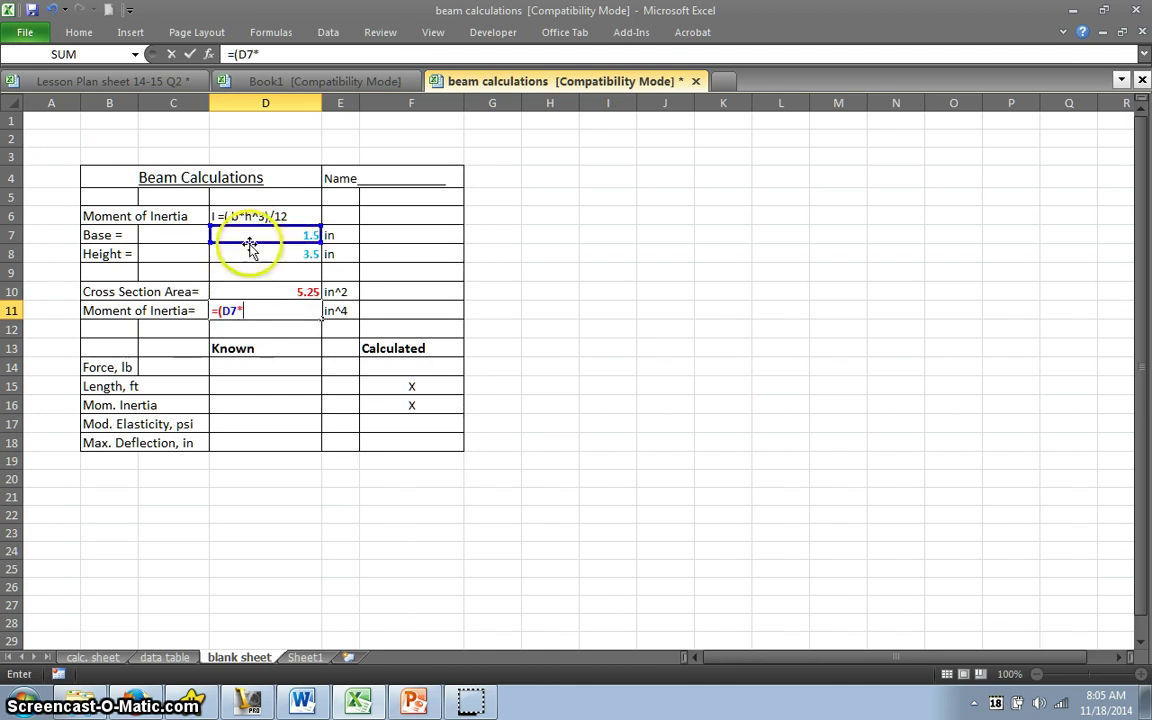
click(248, 254)
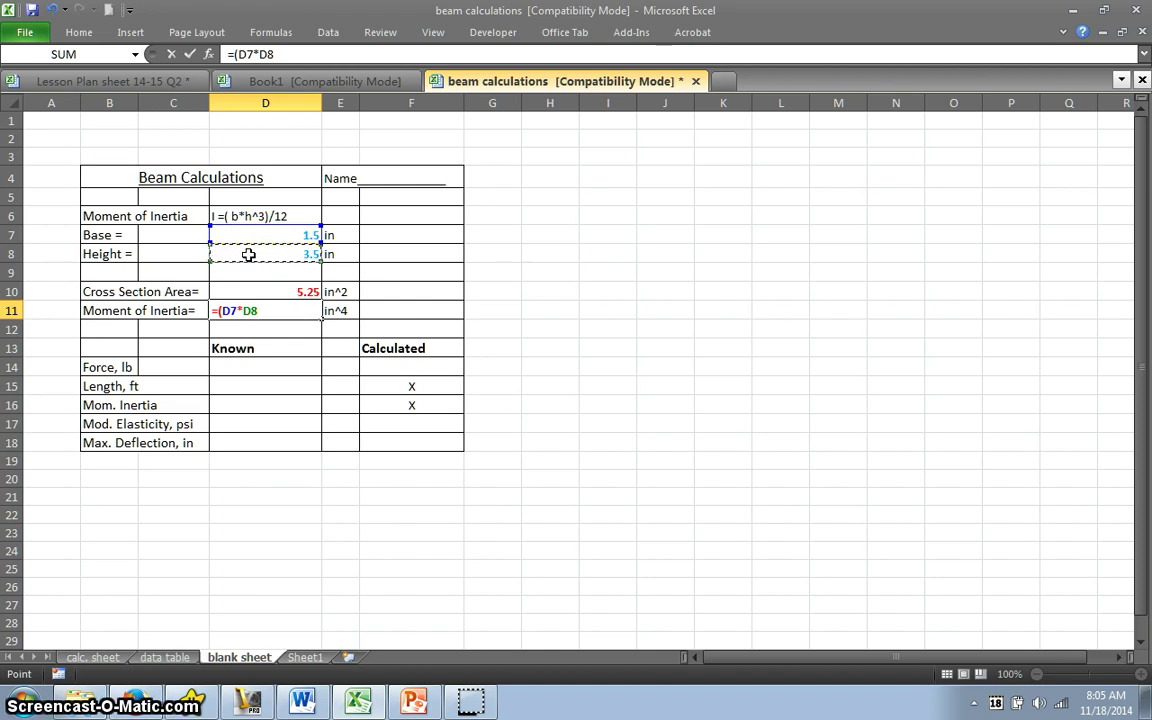
text(^3)
text())
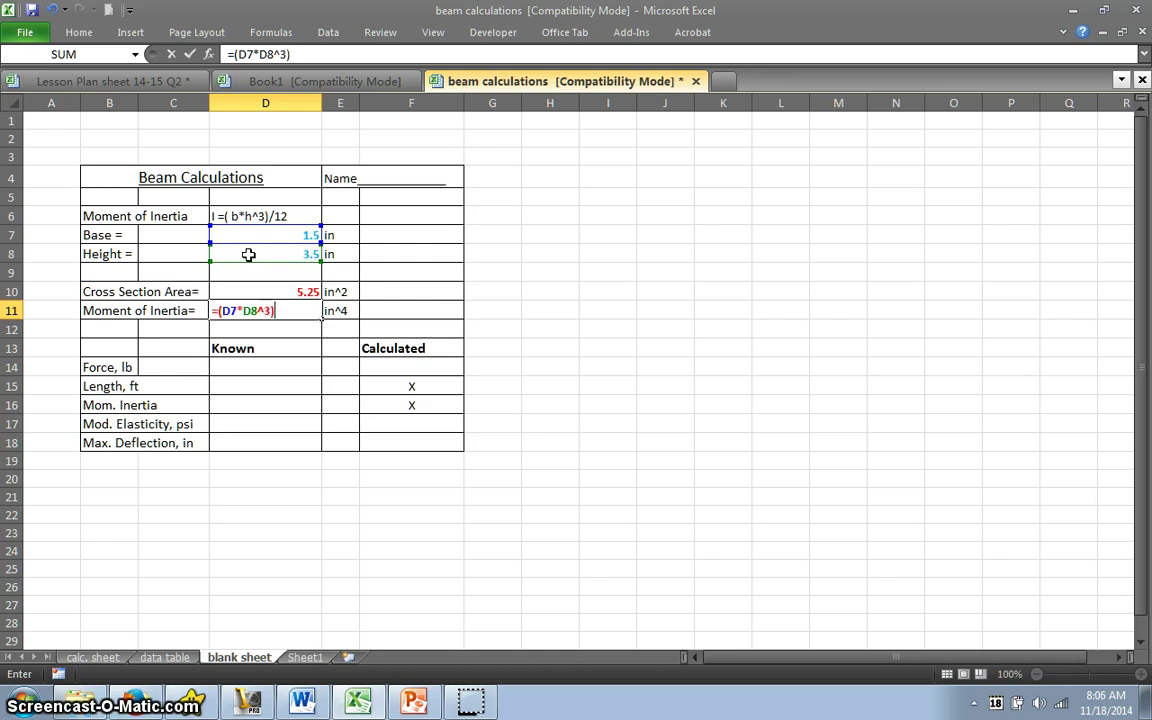
text(/12)
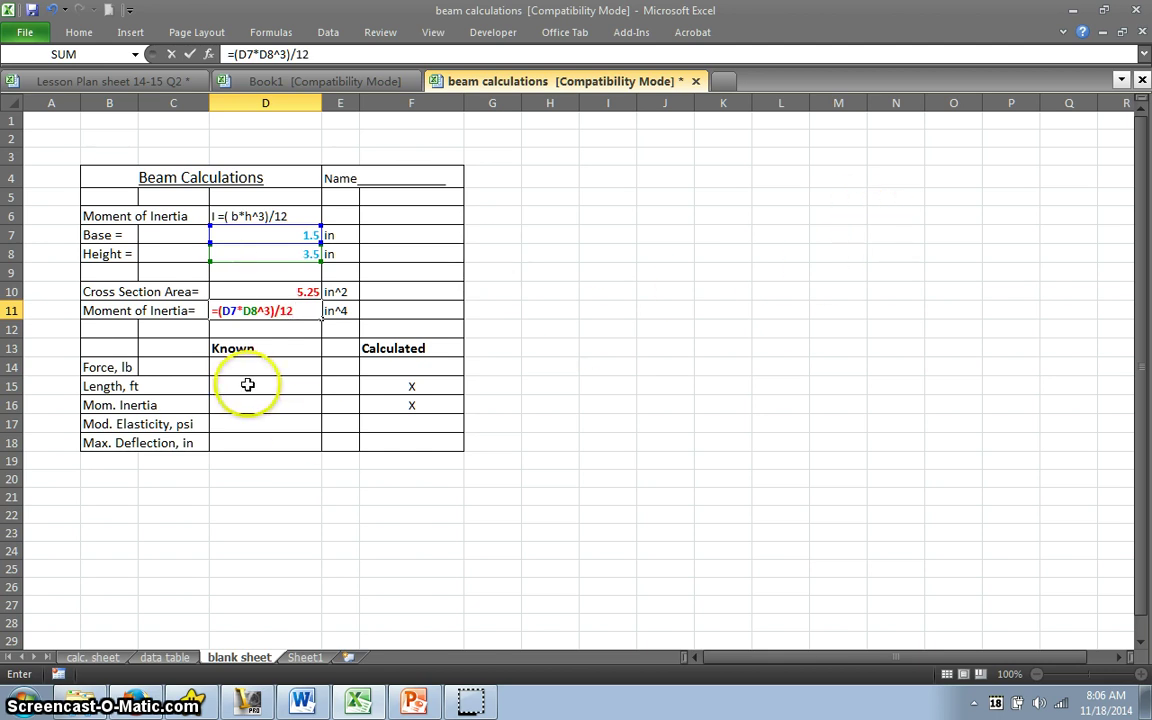
key(Return)
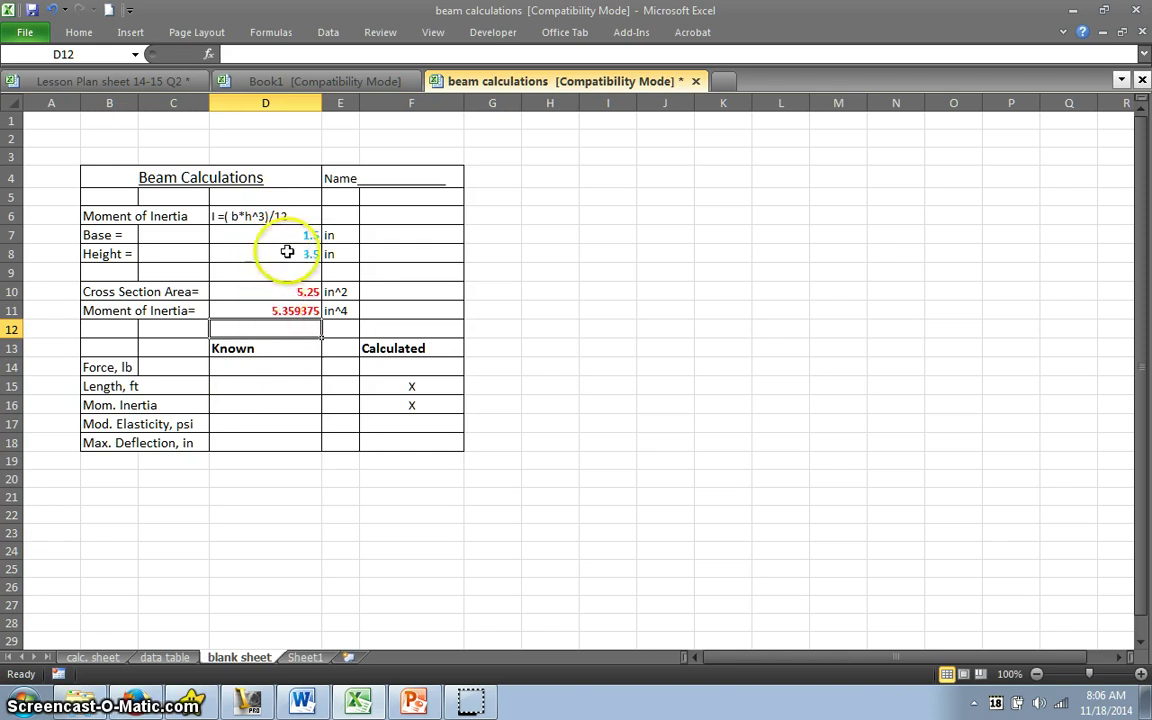
- Swap the dimensions to base 3.5 and height 1.5 to compare inertia results
click(285, 235)
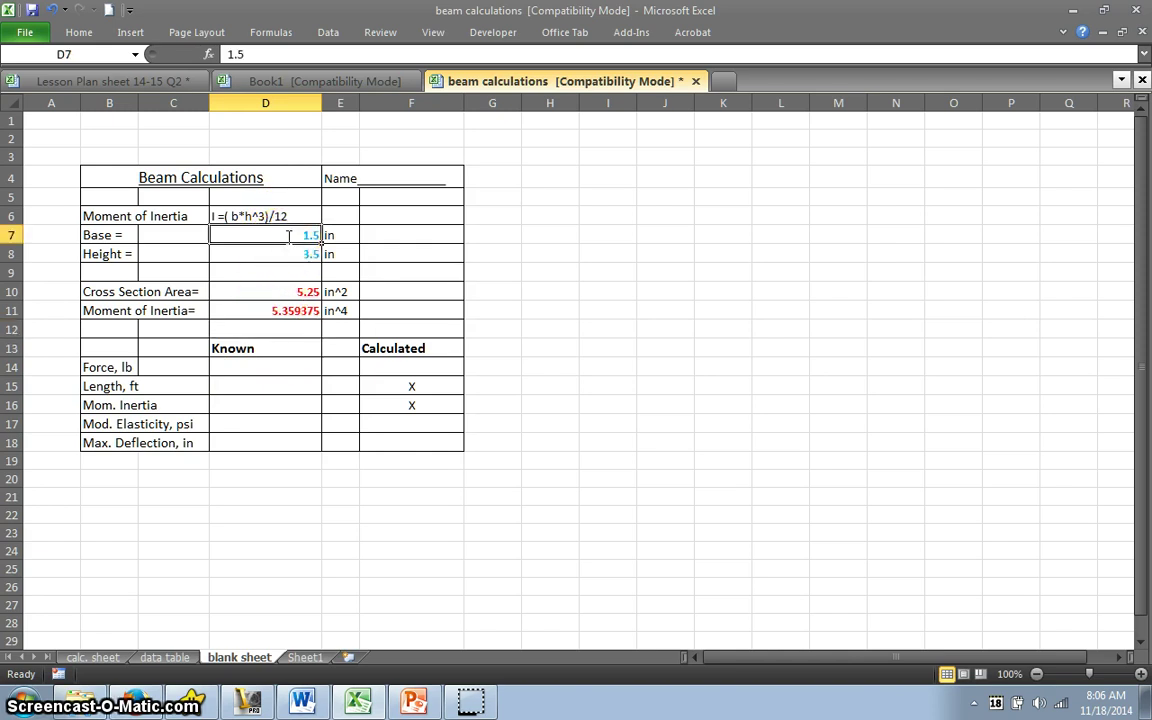
text(3)
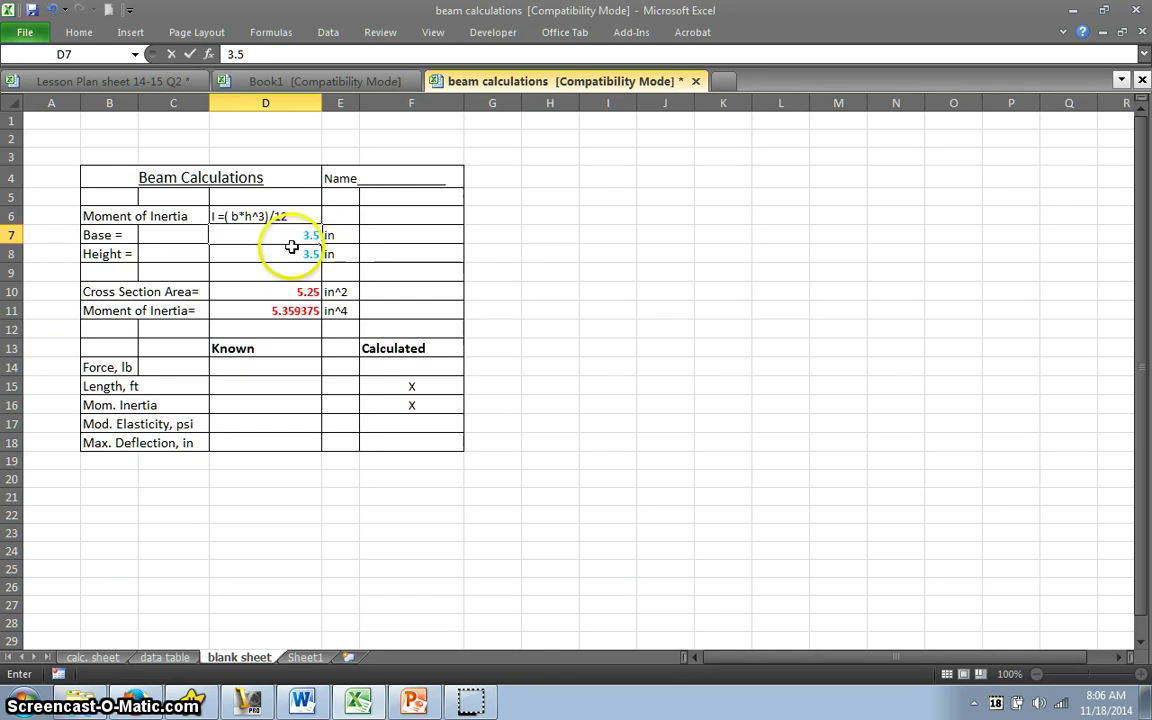
click(296, 257)
text(1)
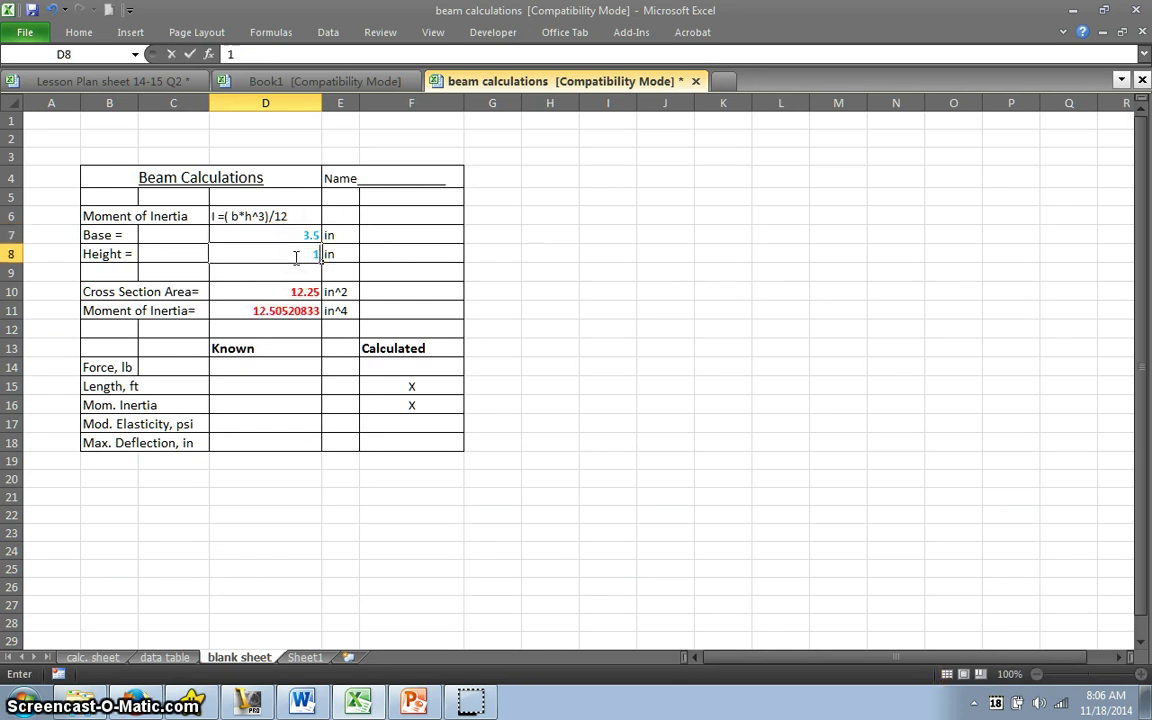
key(Return)
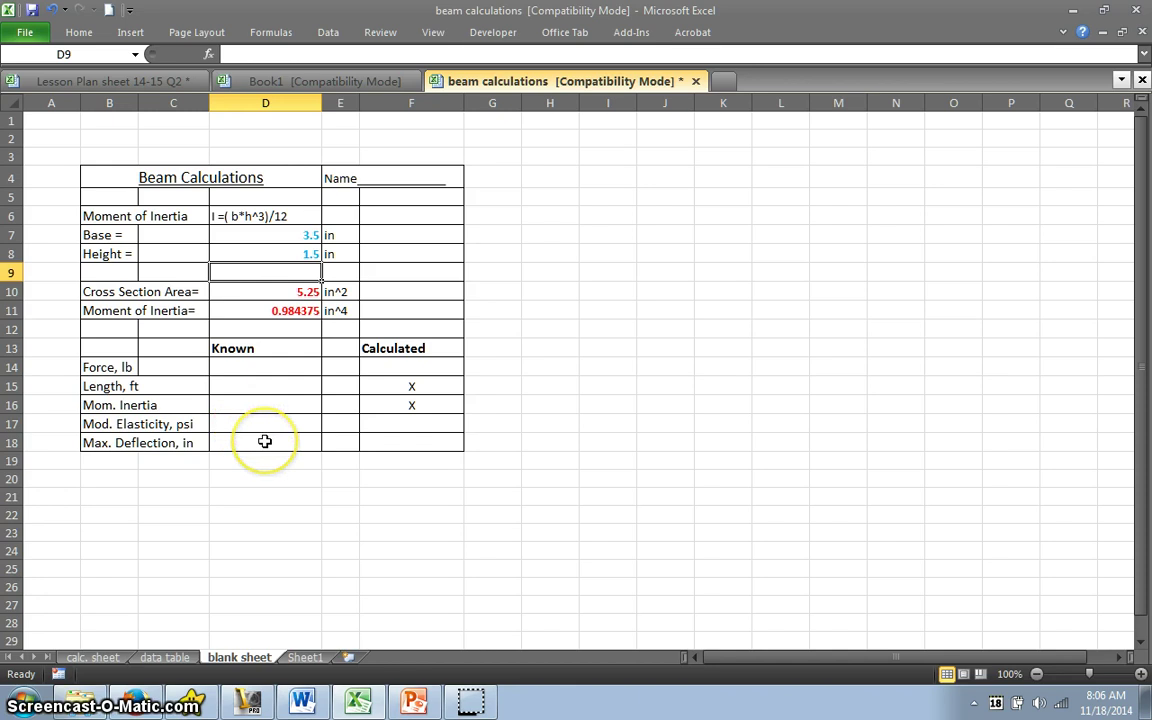
- Begin the max-deflection formula in F18 with the force reference D14
click(264, 441)
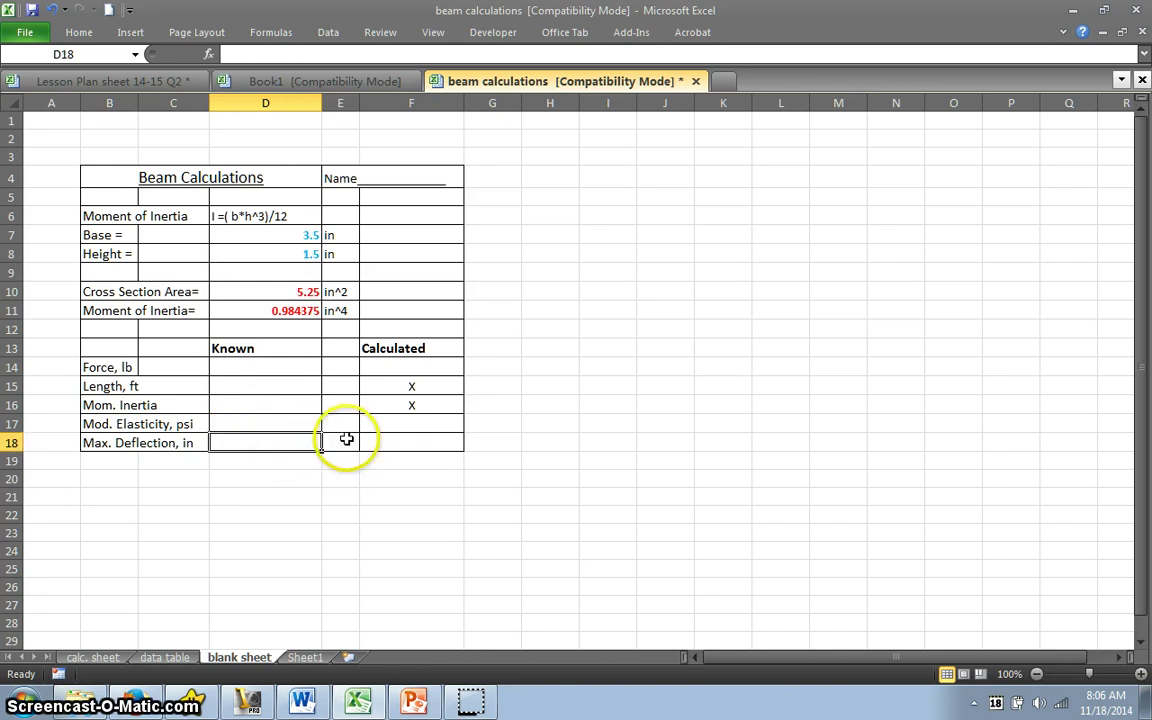
click(393, 440)
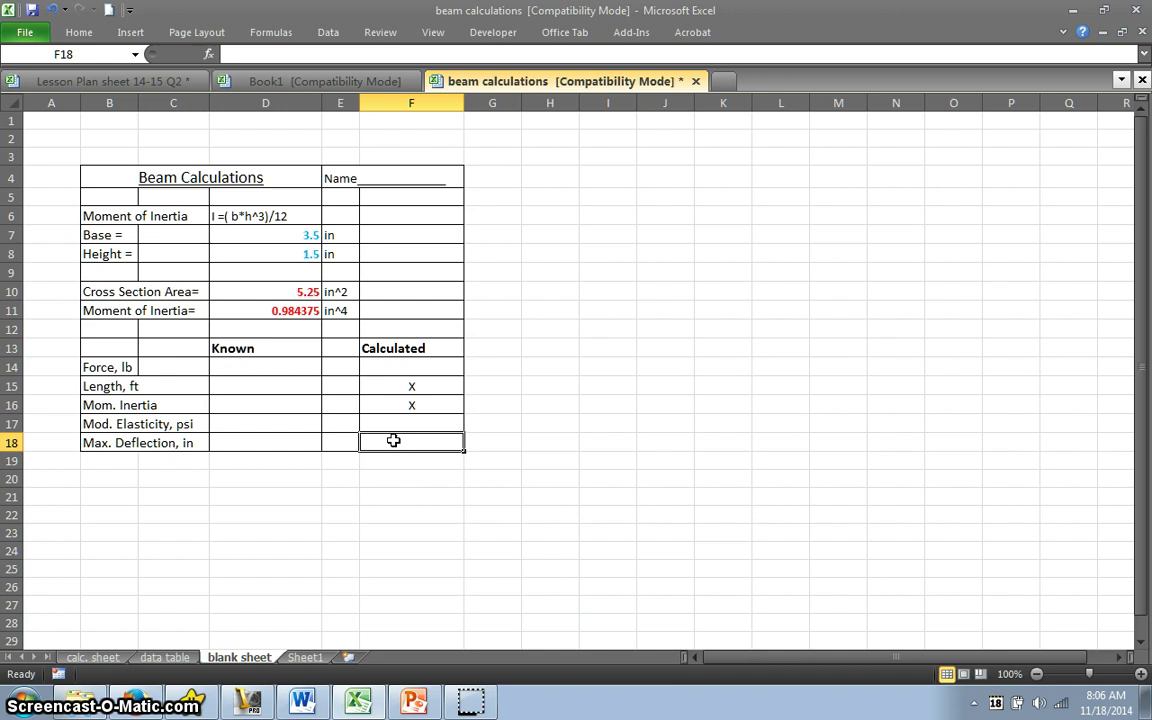
text(=)
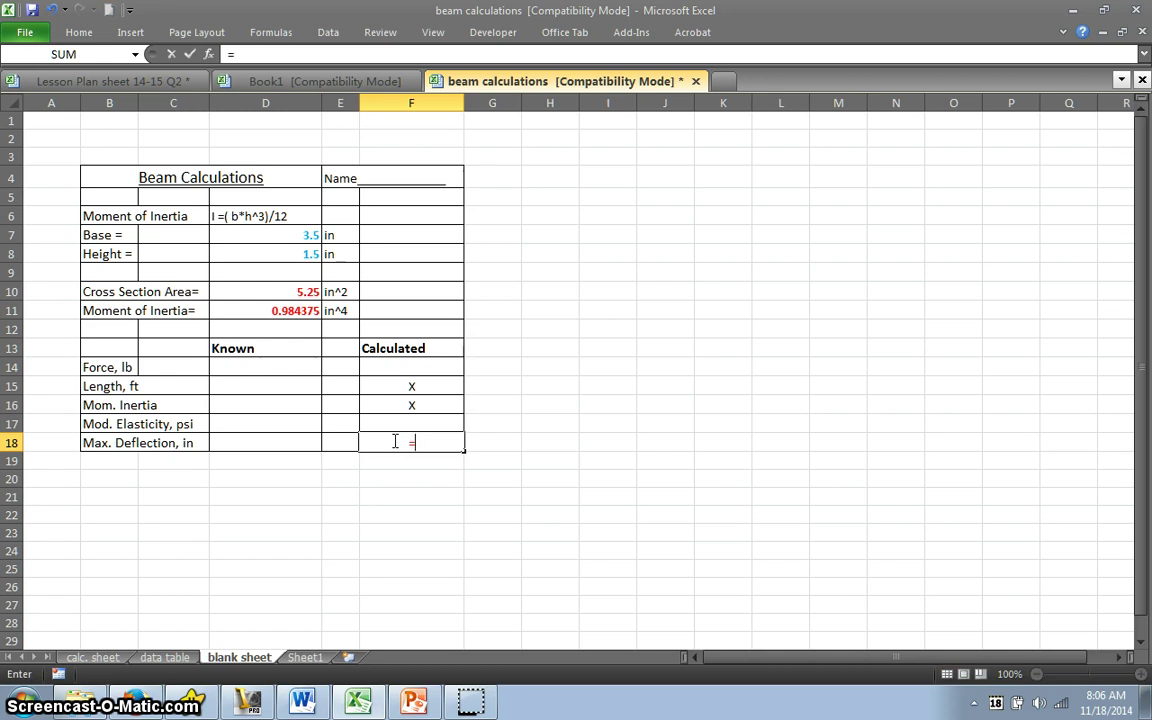
click(259, 368)
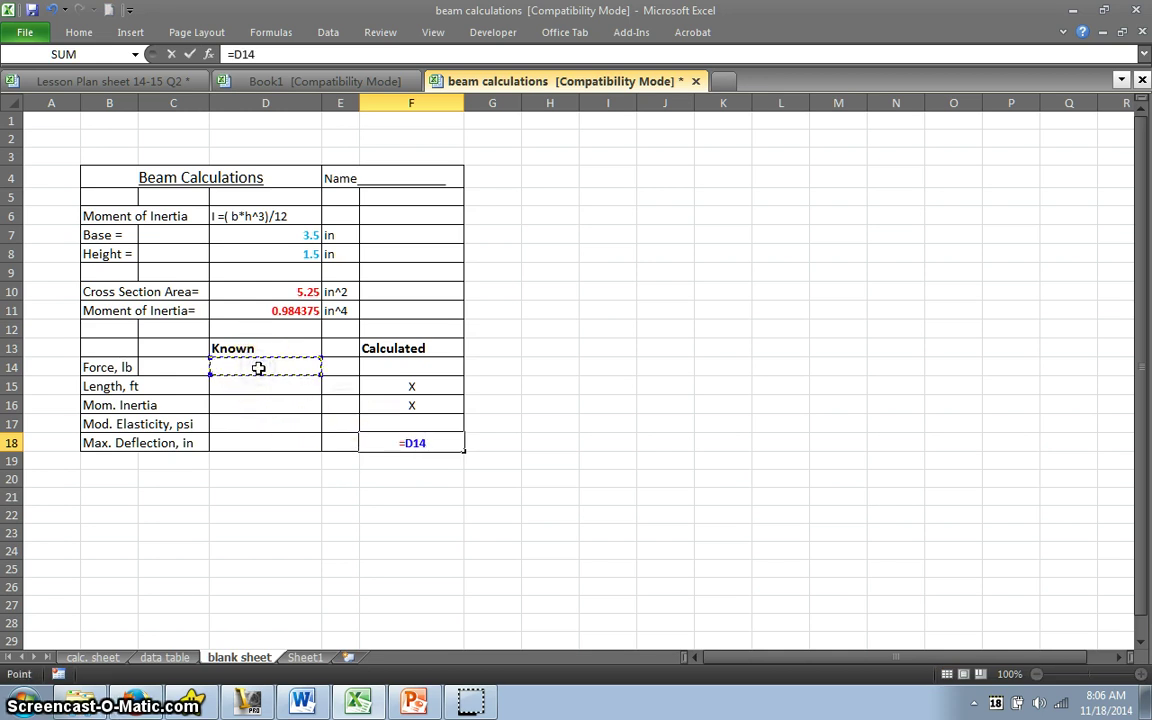
click(403, 440)
text(()
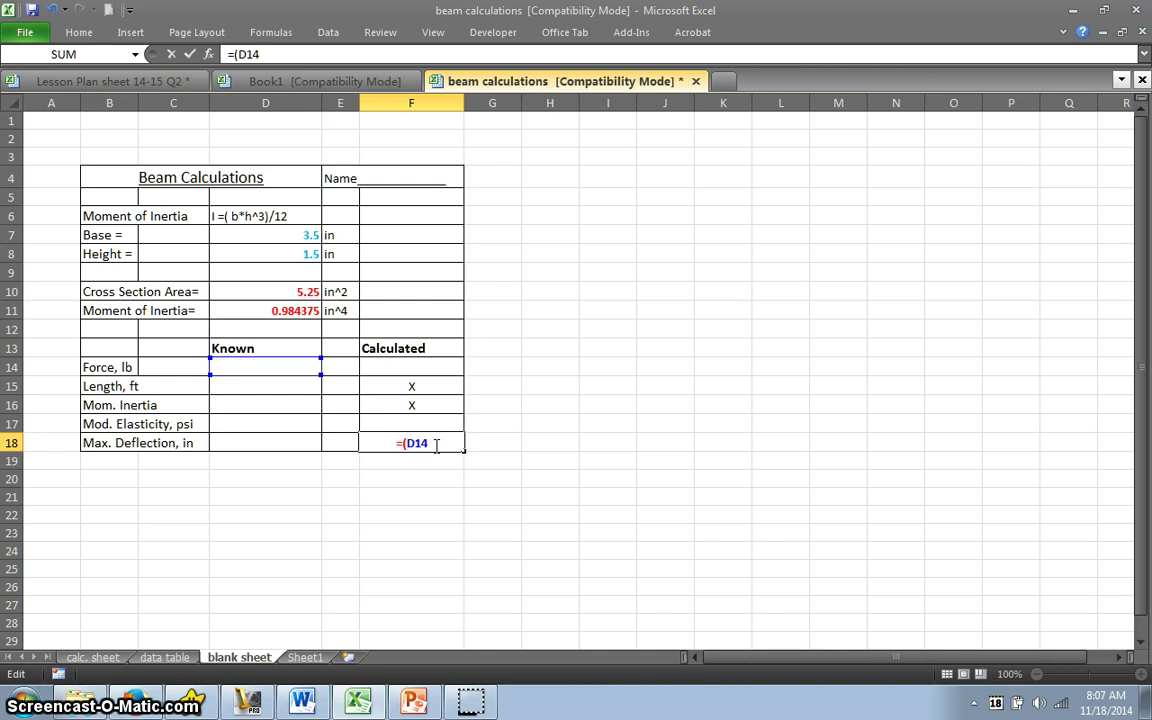
text(*)
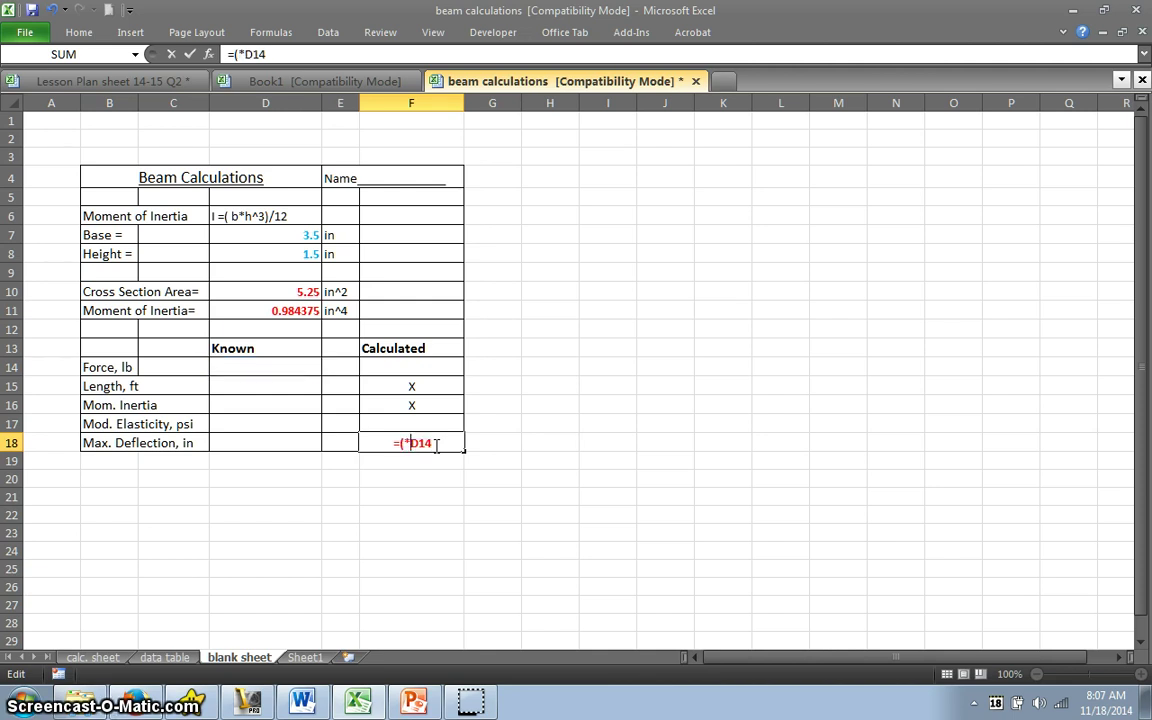
key(BackSpace)
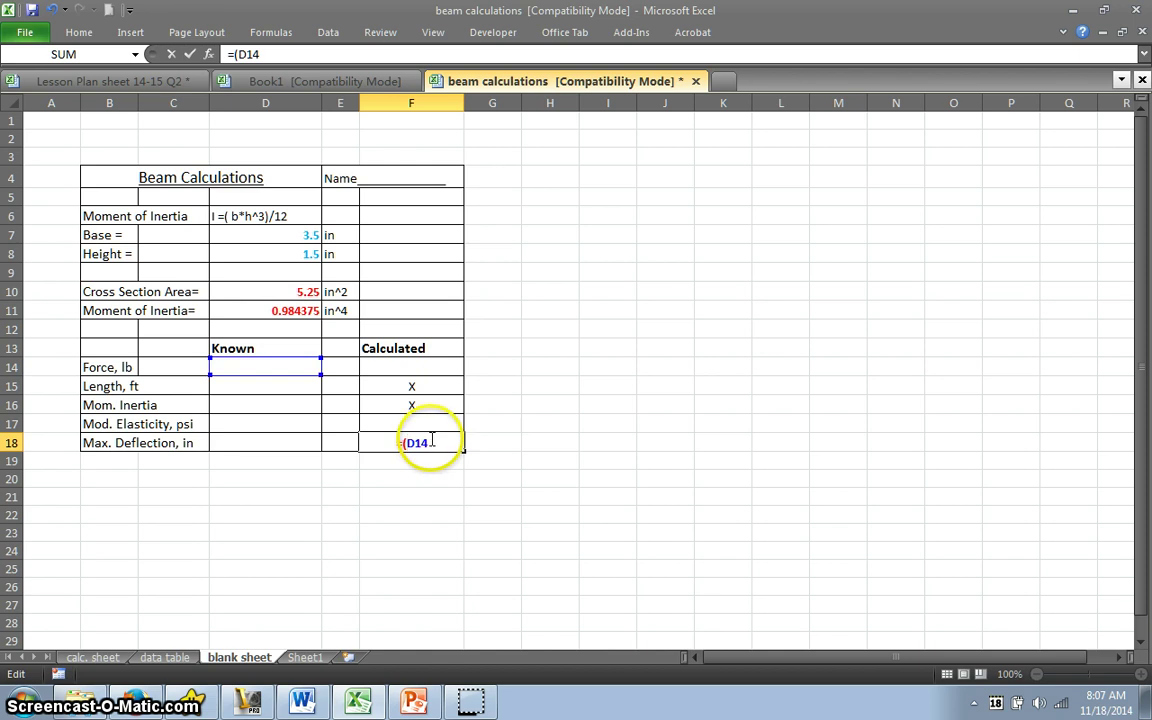
text(*)
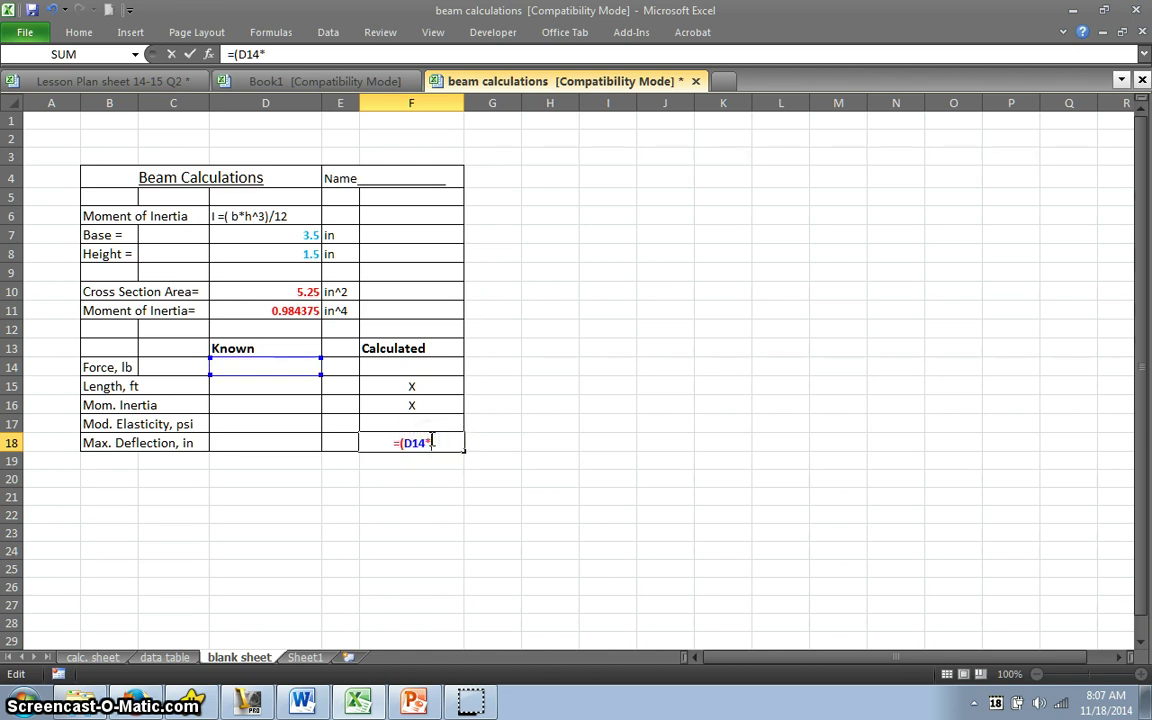
text(()
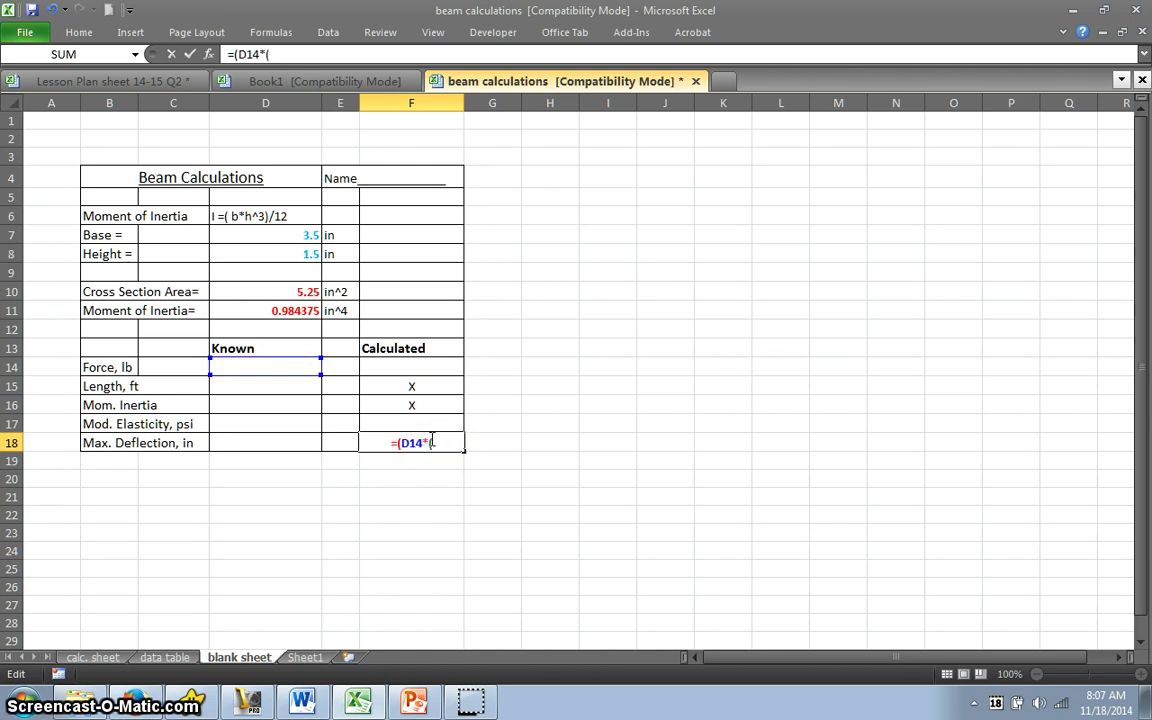
- Complete it as =(D14*(D15*12)^3)/(48*D17*D11) using the length, modulus and inertia cells
click(280, 386)
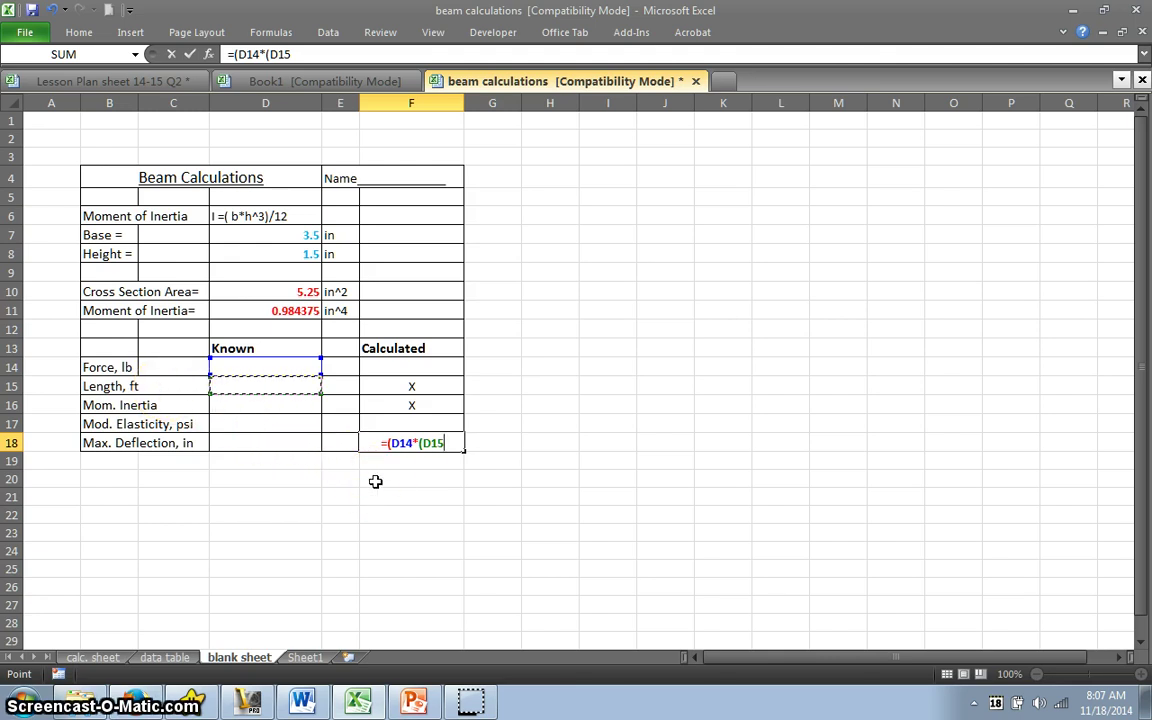
text(*12)
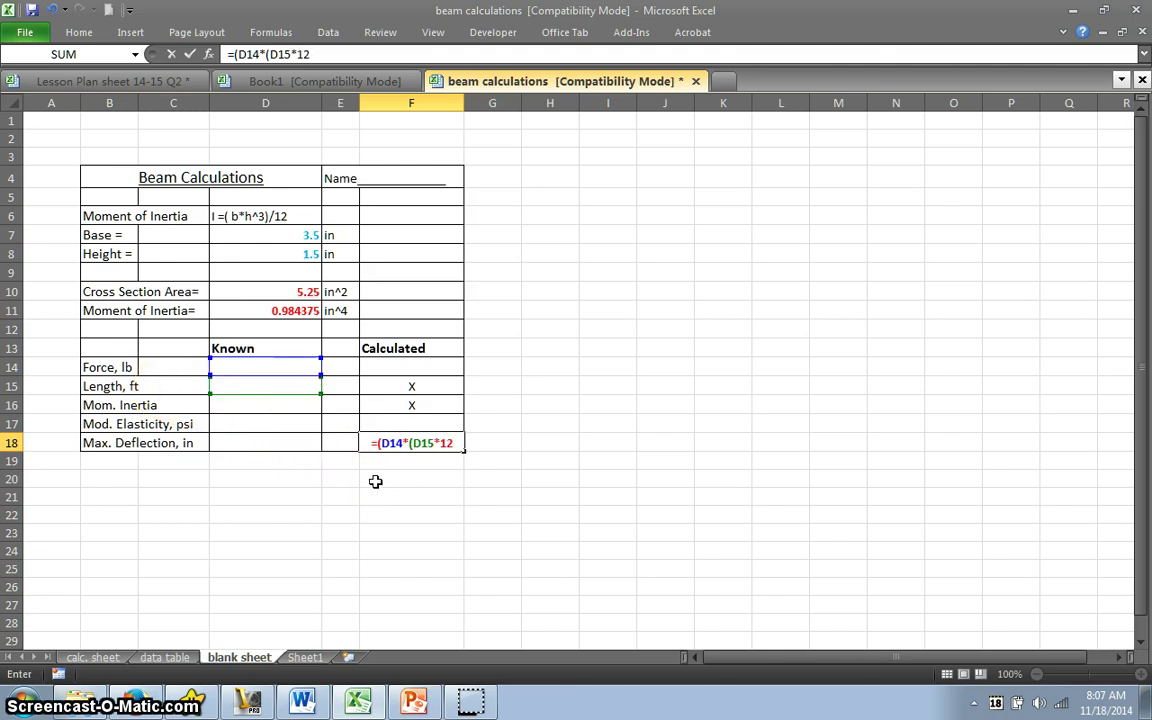
text())
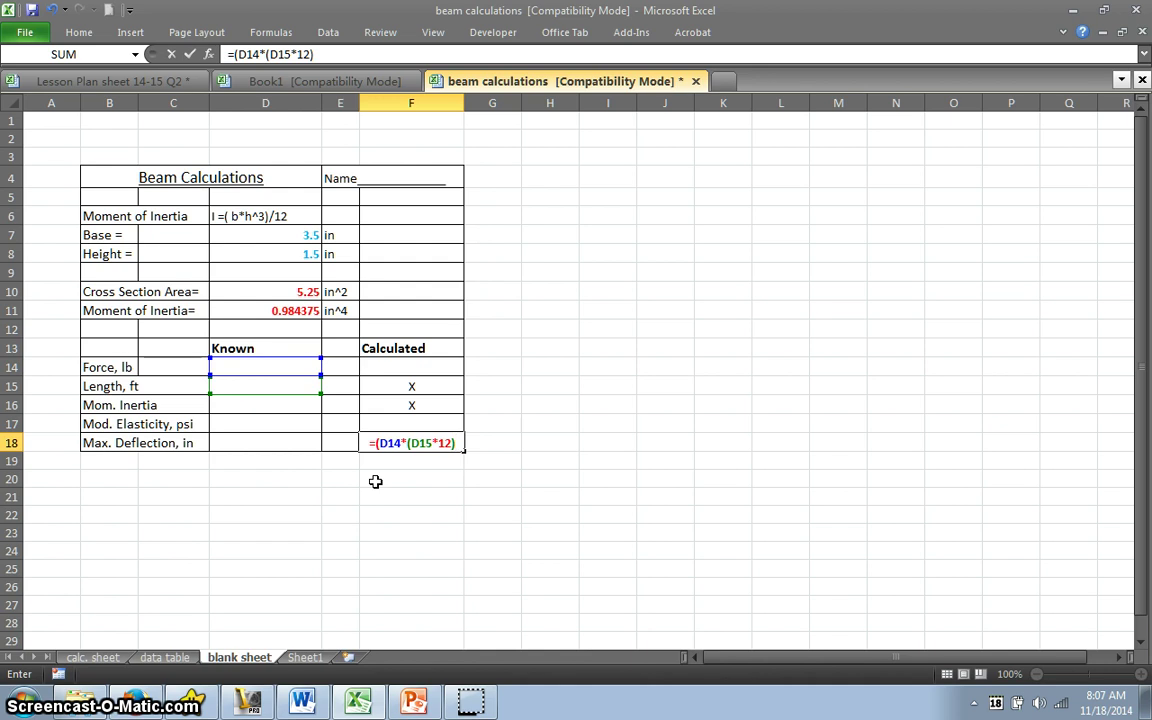
text(^)
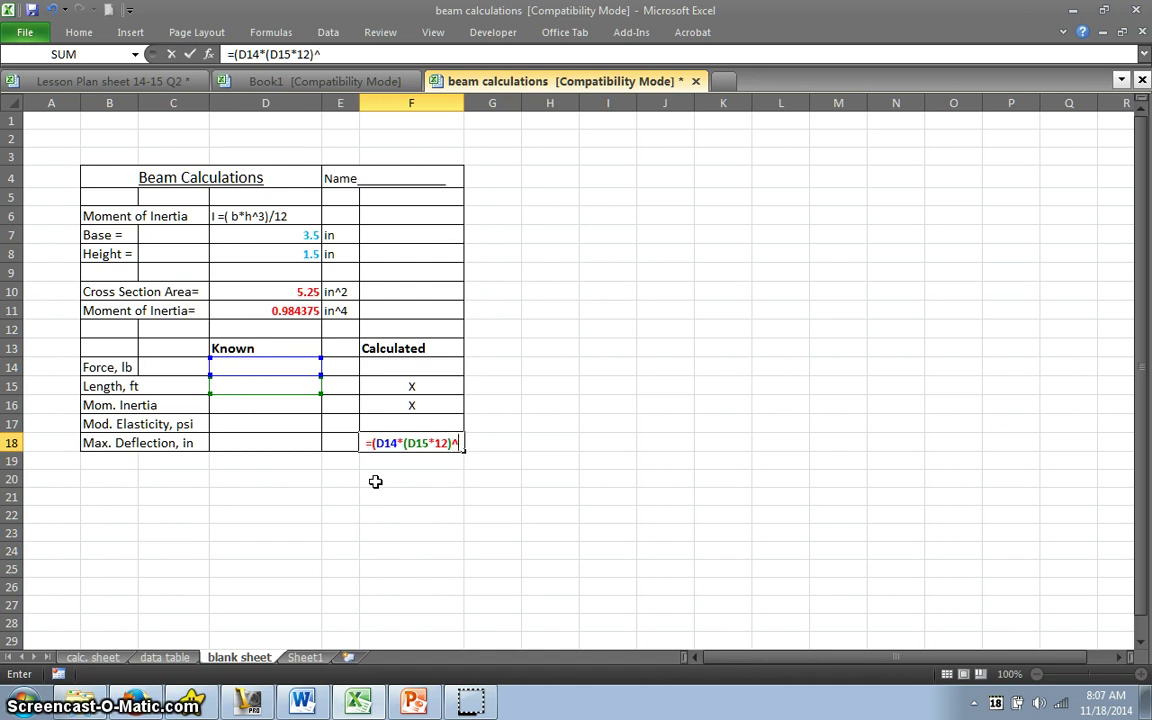
text(3)
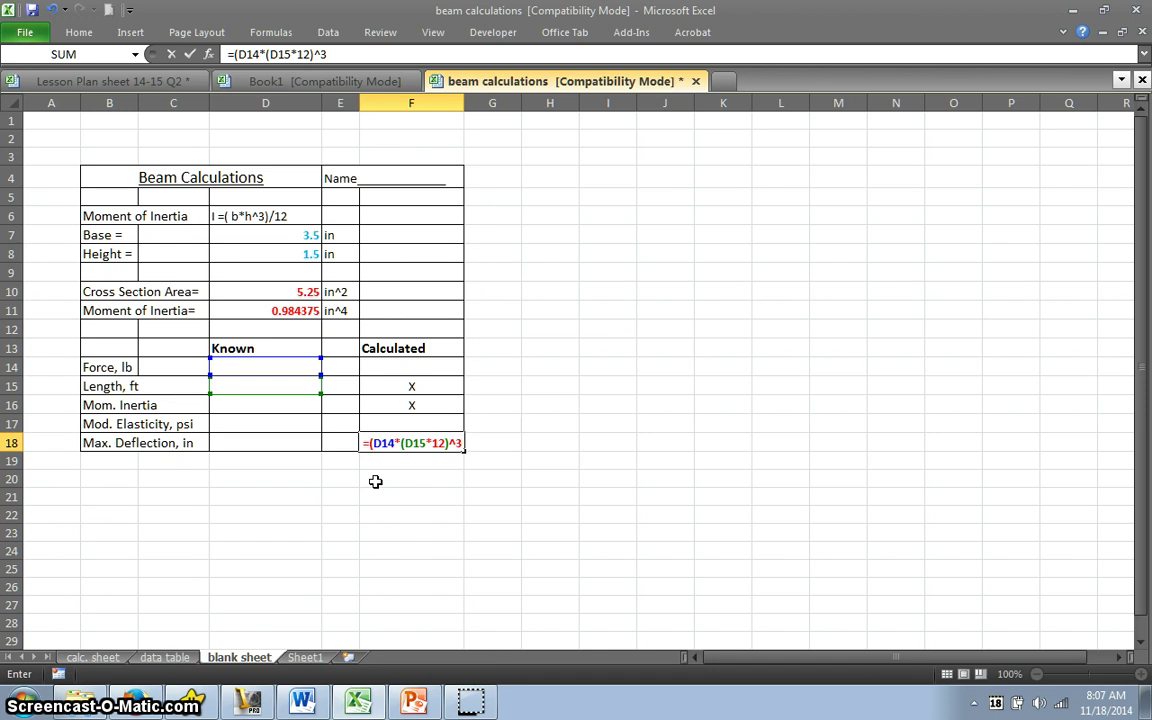
text())
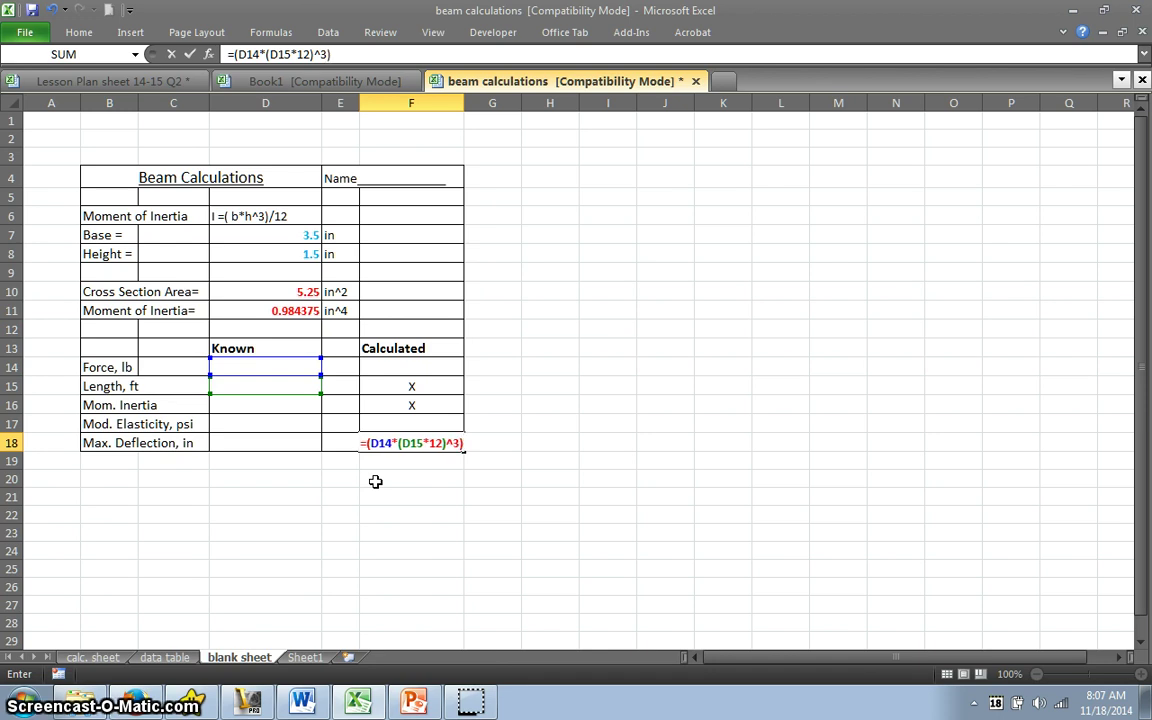
text(/)
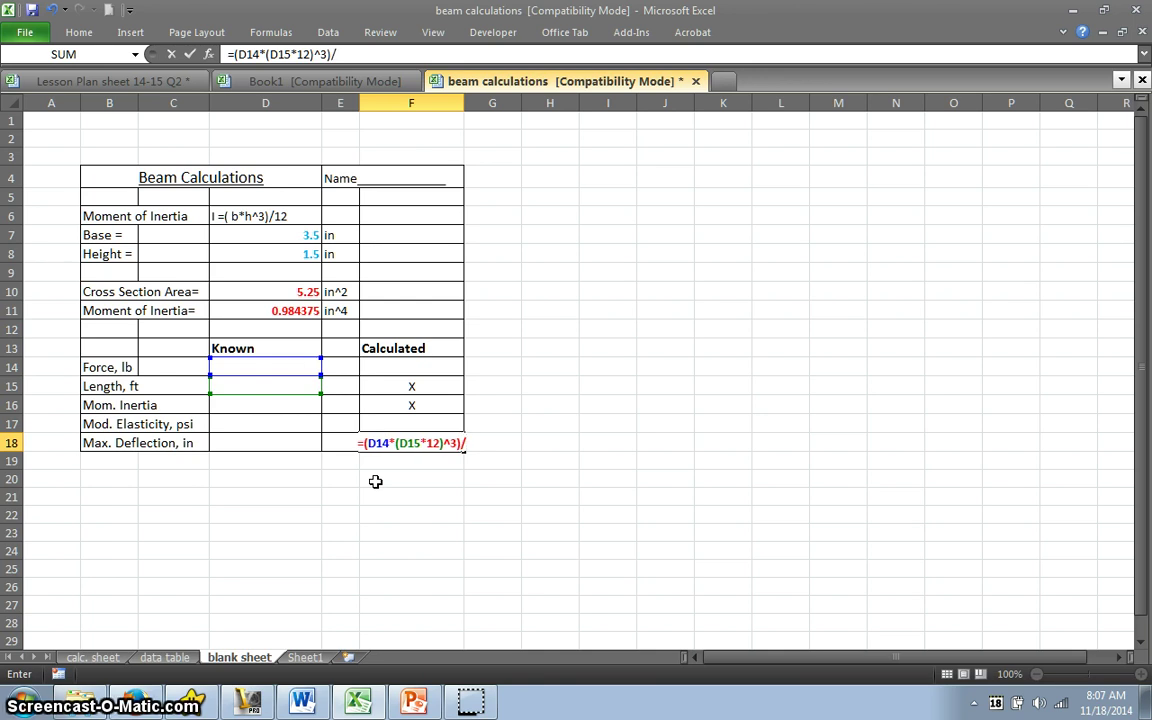
text(()
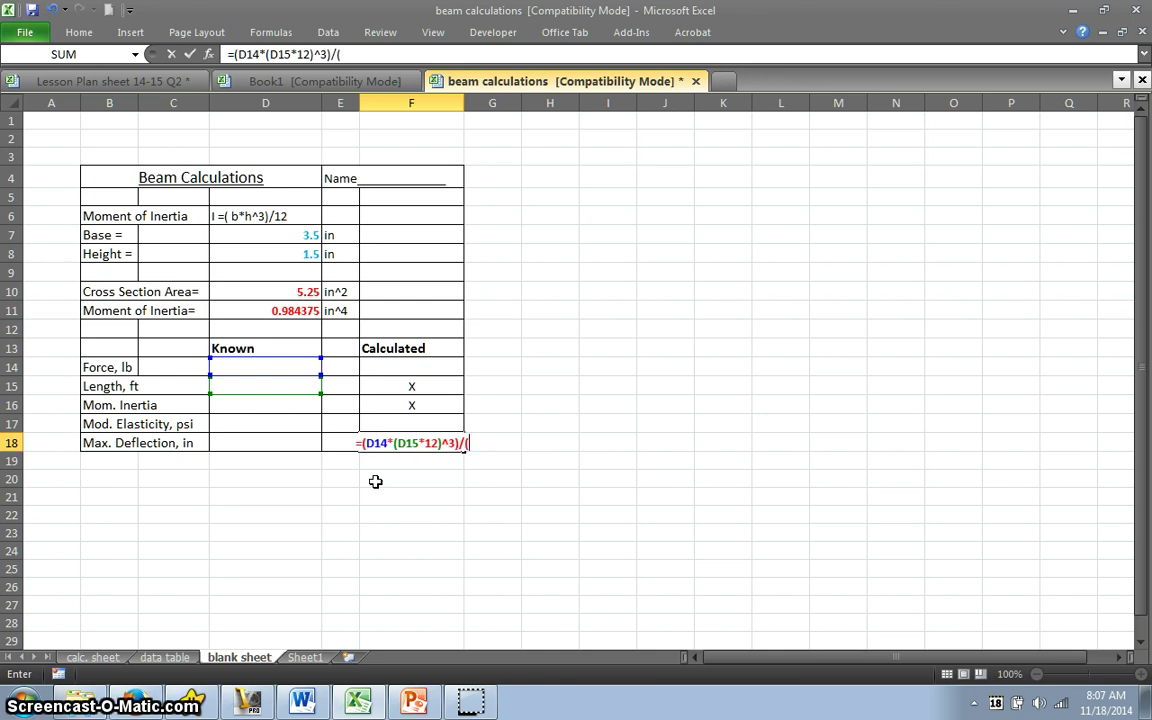
text(48)
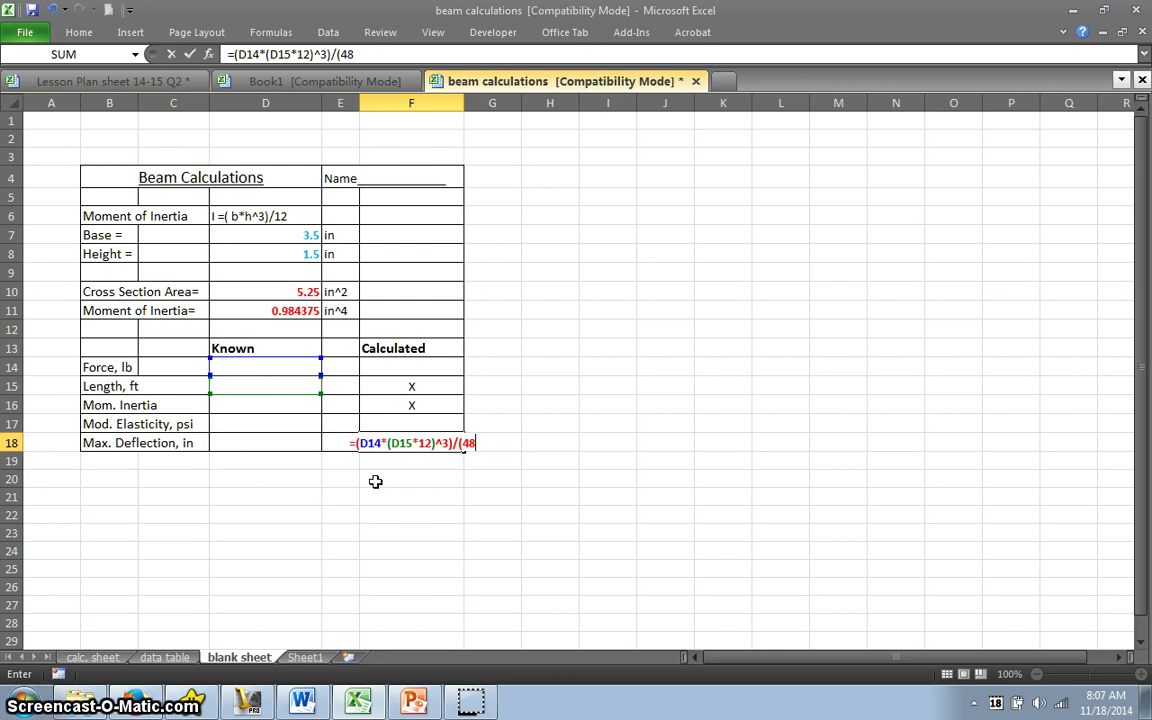
text(*)
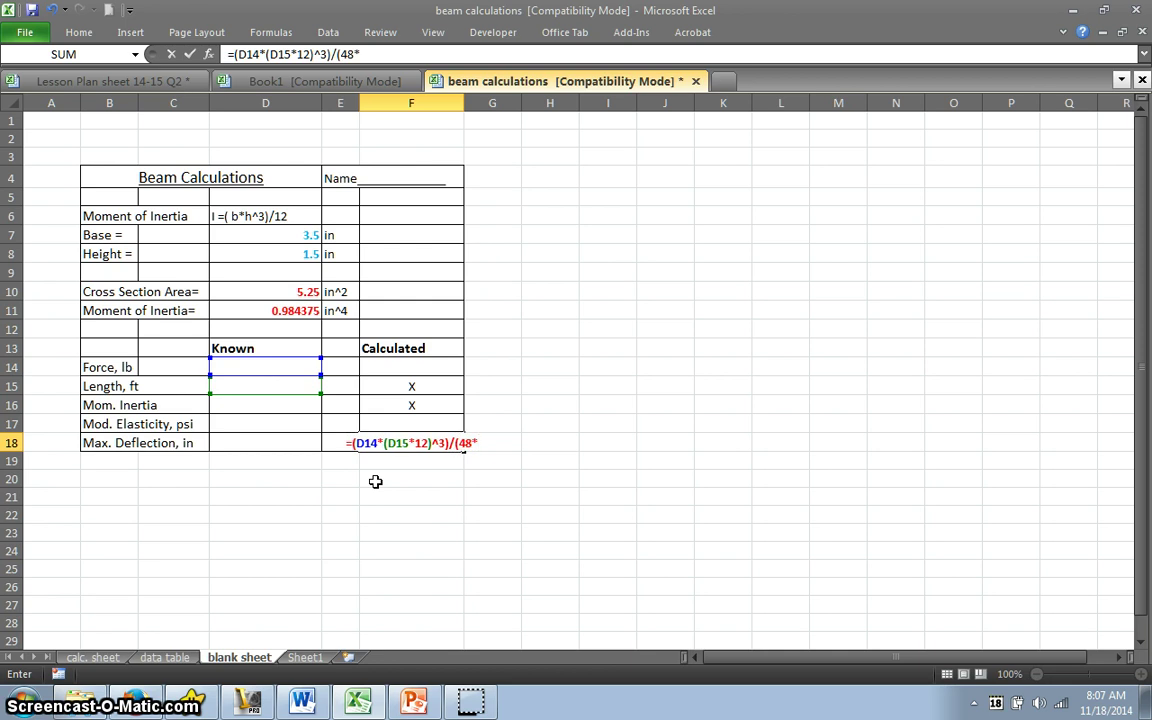
click(273, 423)
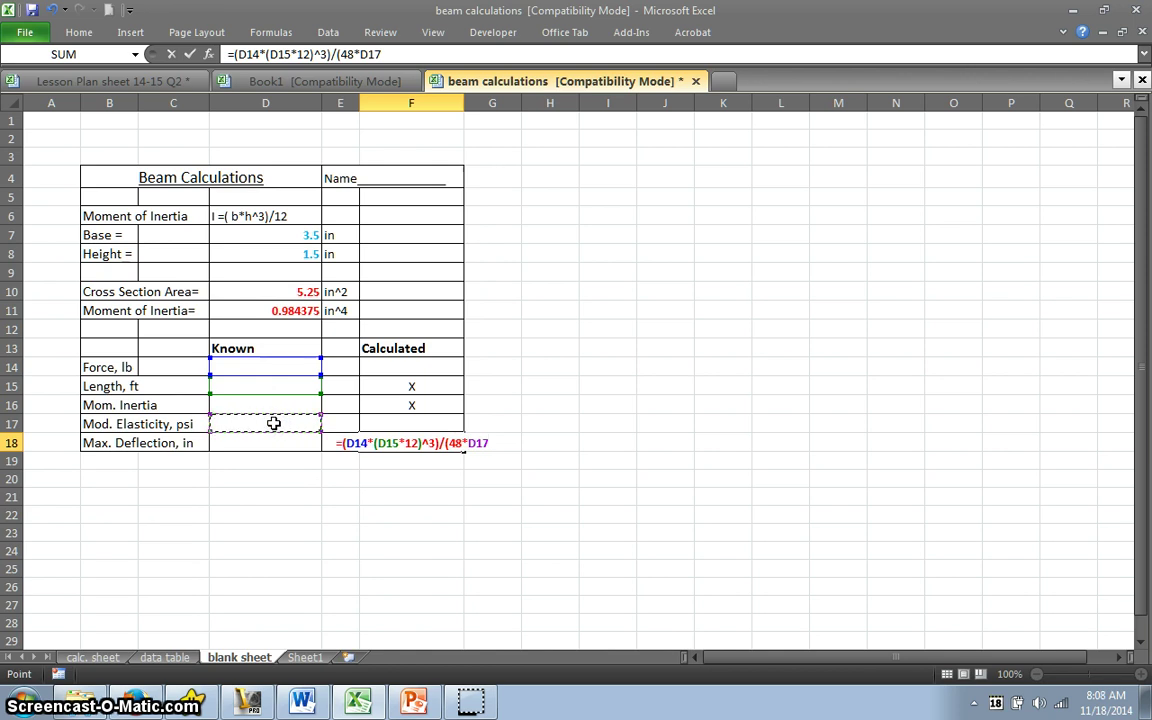
text(*)
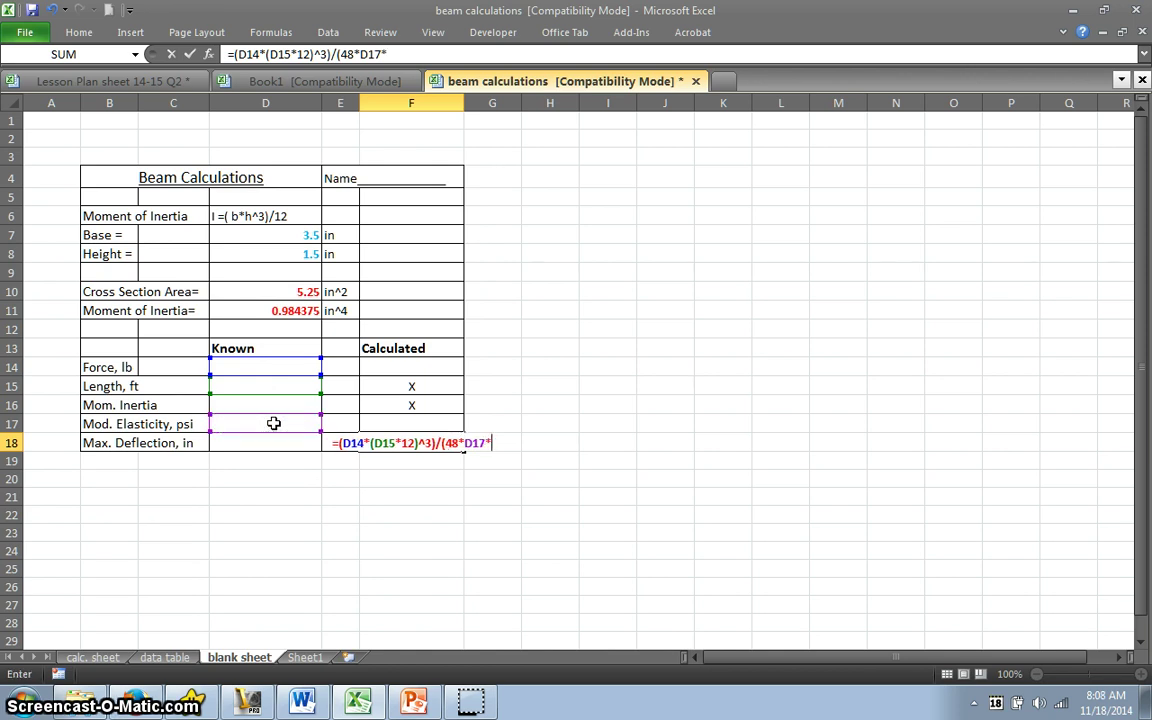
click(274, 311)
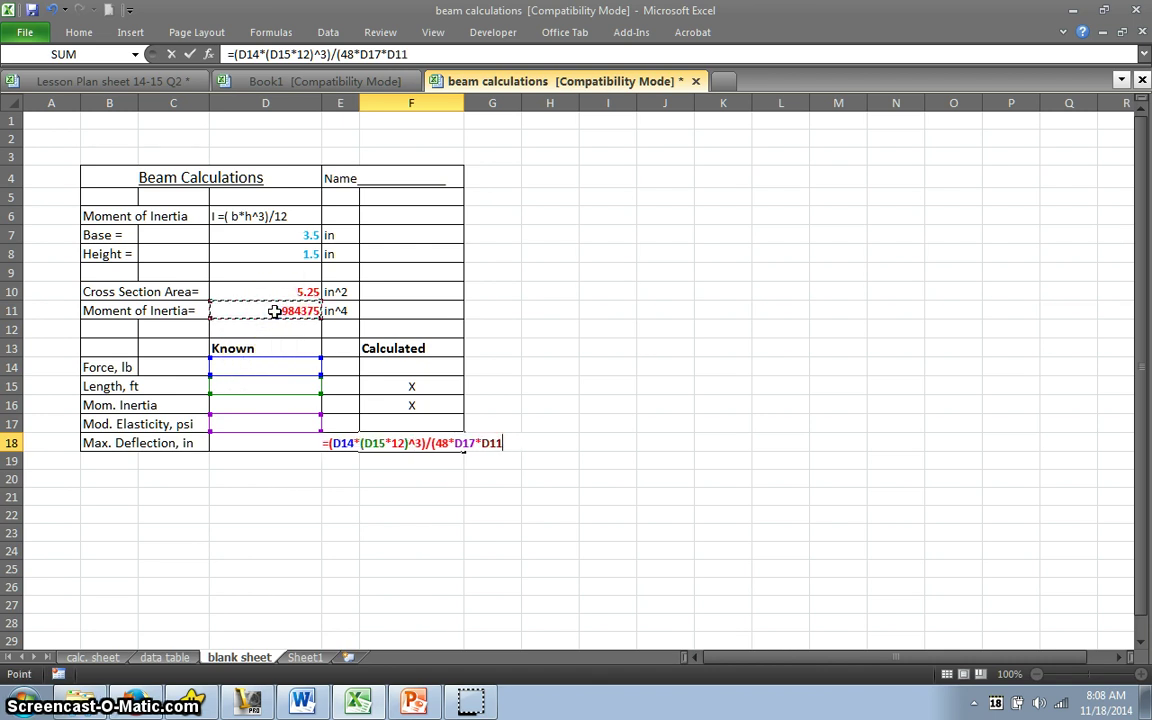
text())
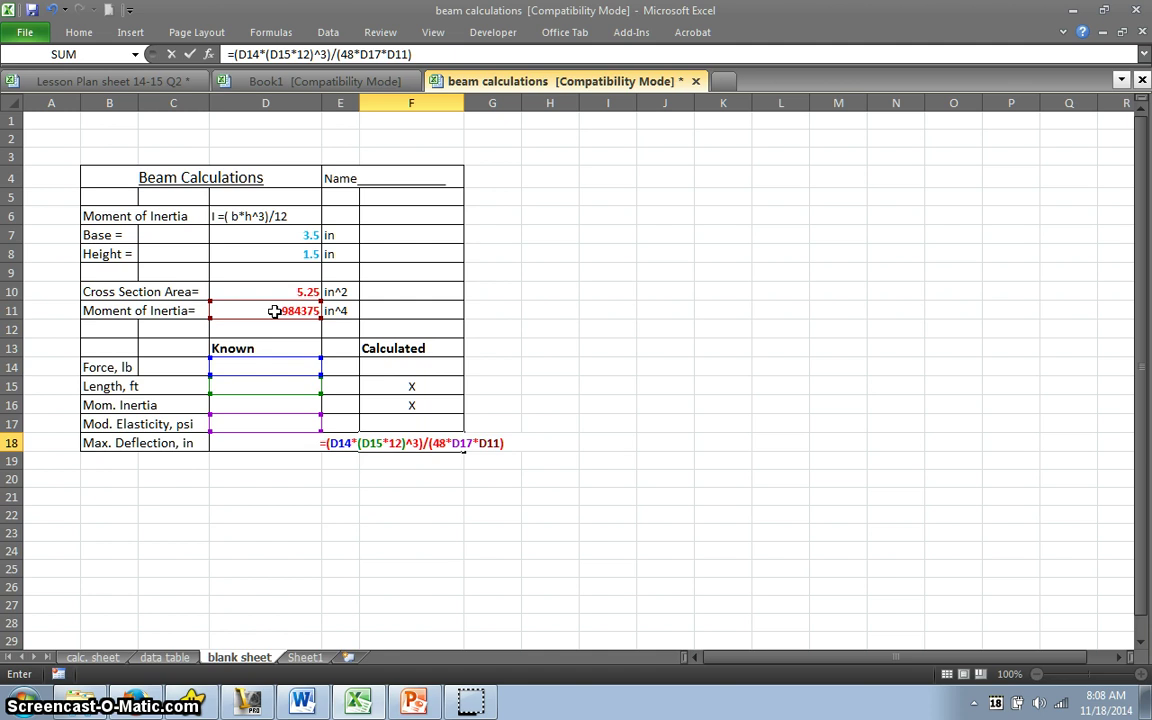
key(Return)
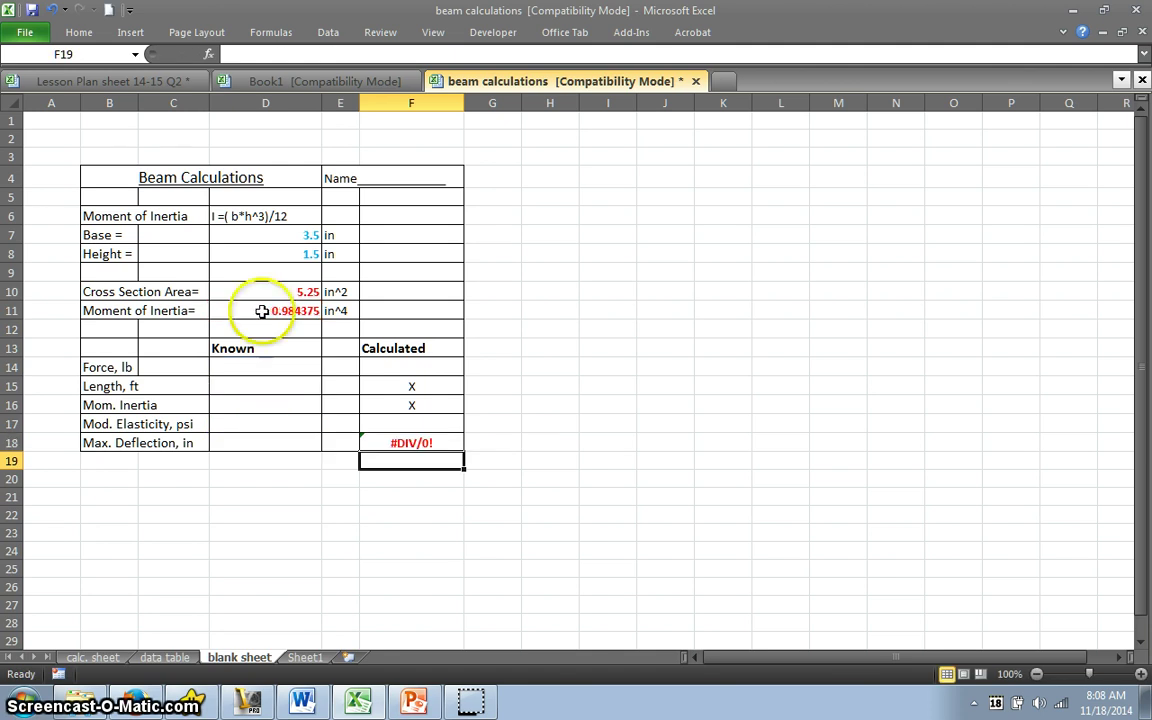
- Fill in the known inputs: force 150 lb, length 7 ft and modulus 1500000 psi
click(260, 367)
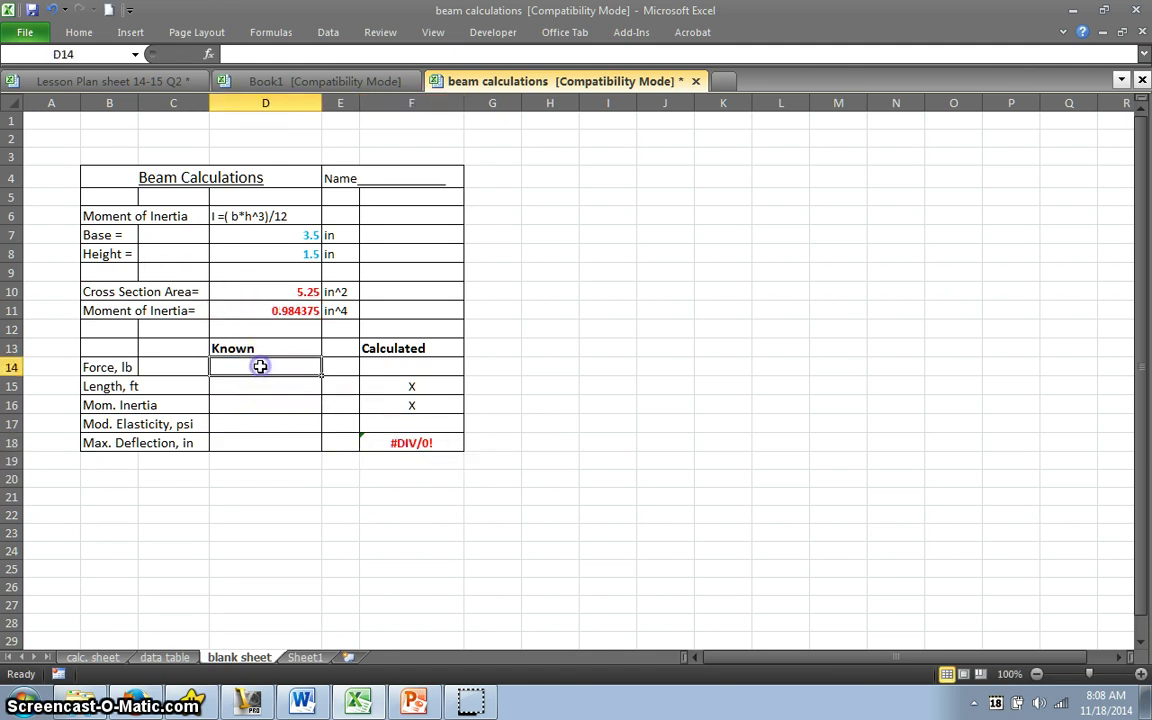
text(150)
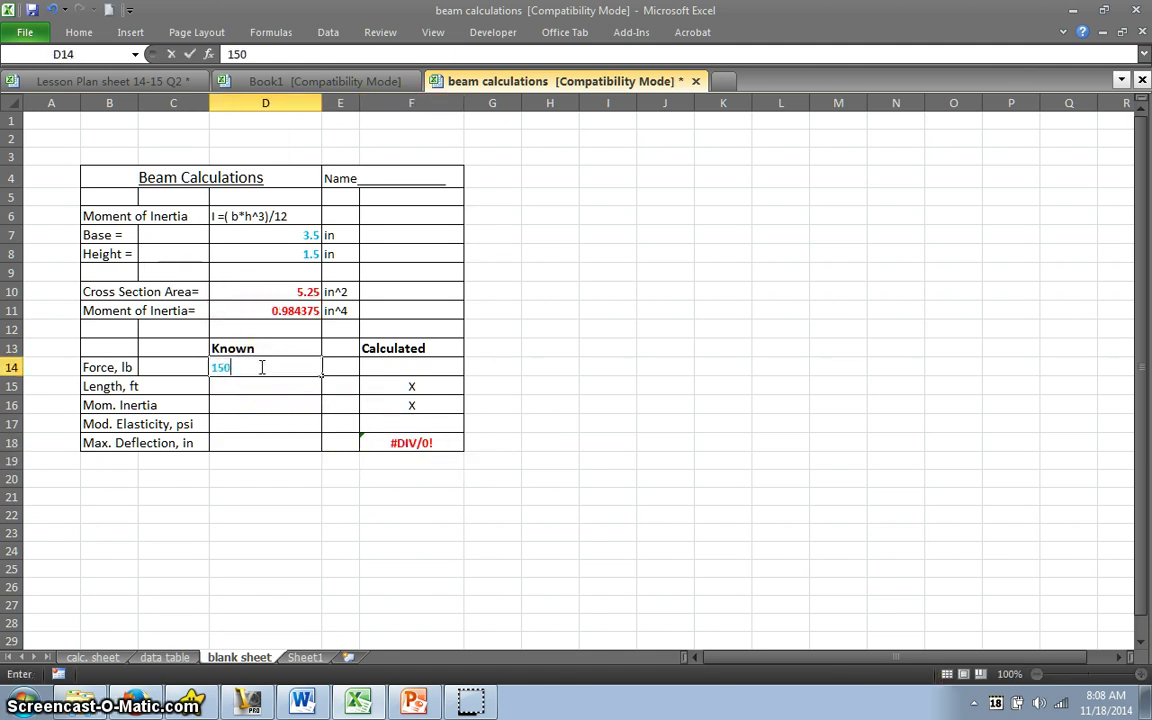
click(260, 367)
click(228, 386)
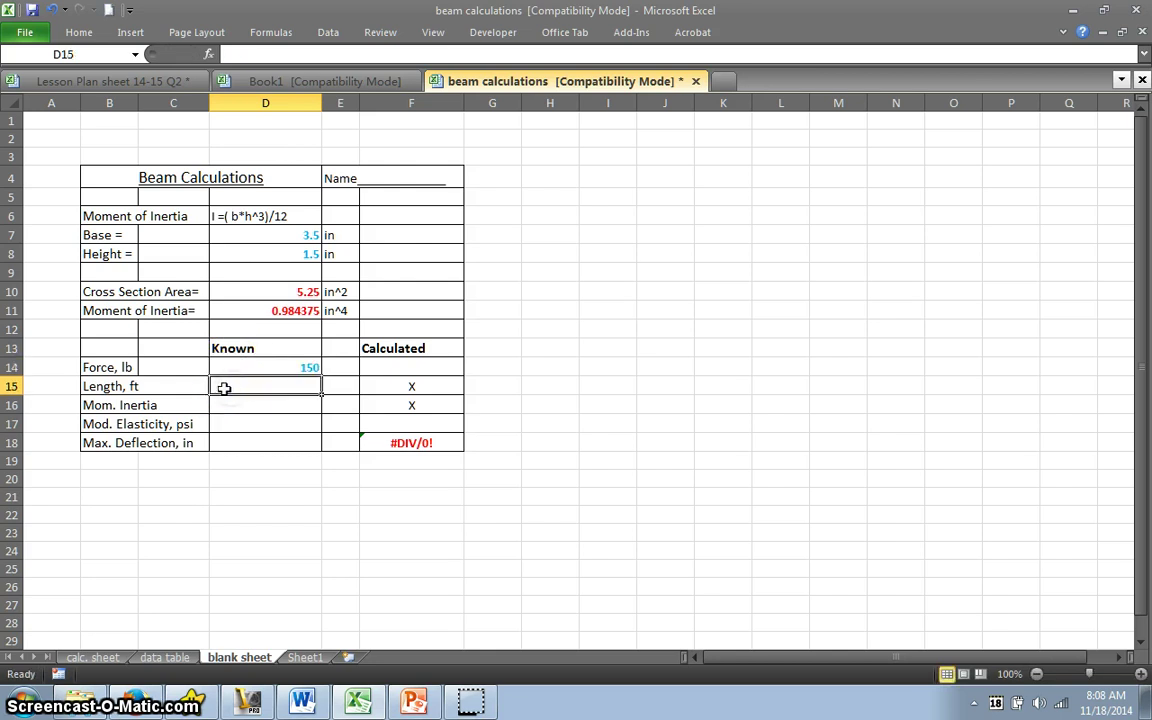
text(7)
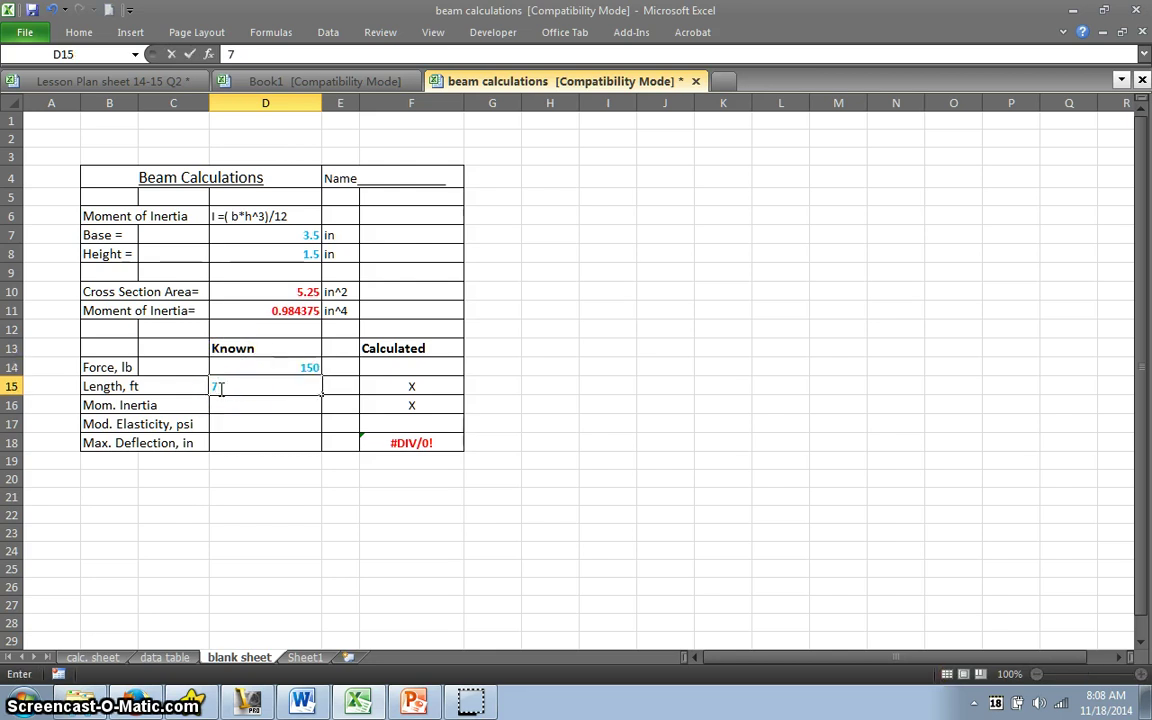
click(238, 397)
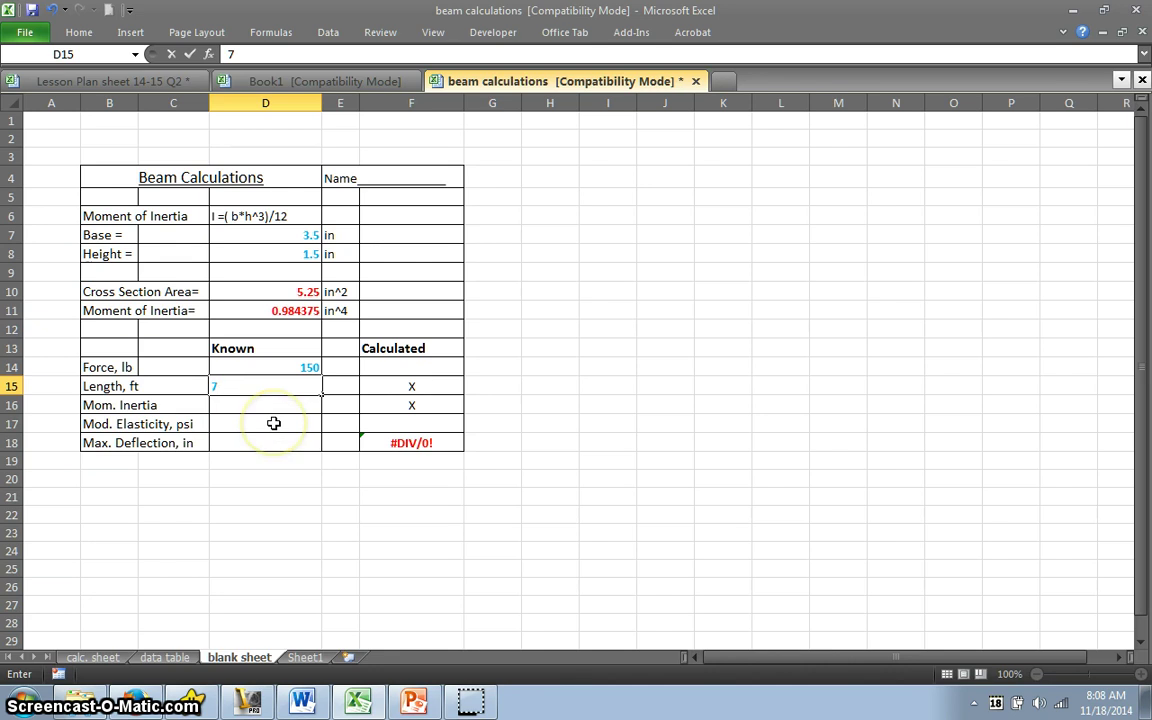
click(273, 423)
text(1)
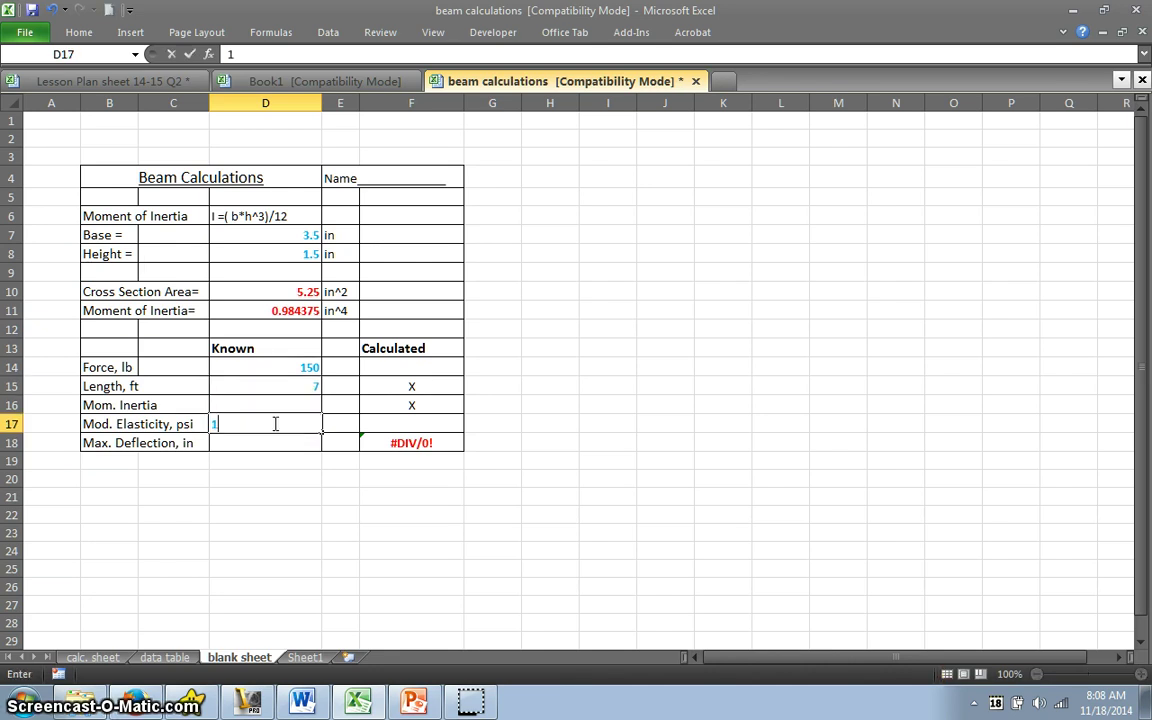
text(5000)
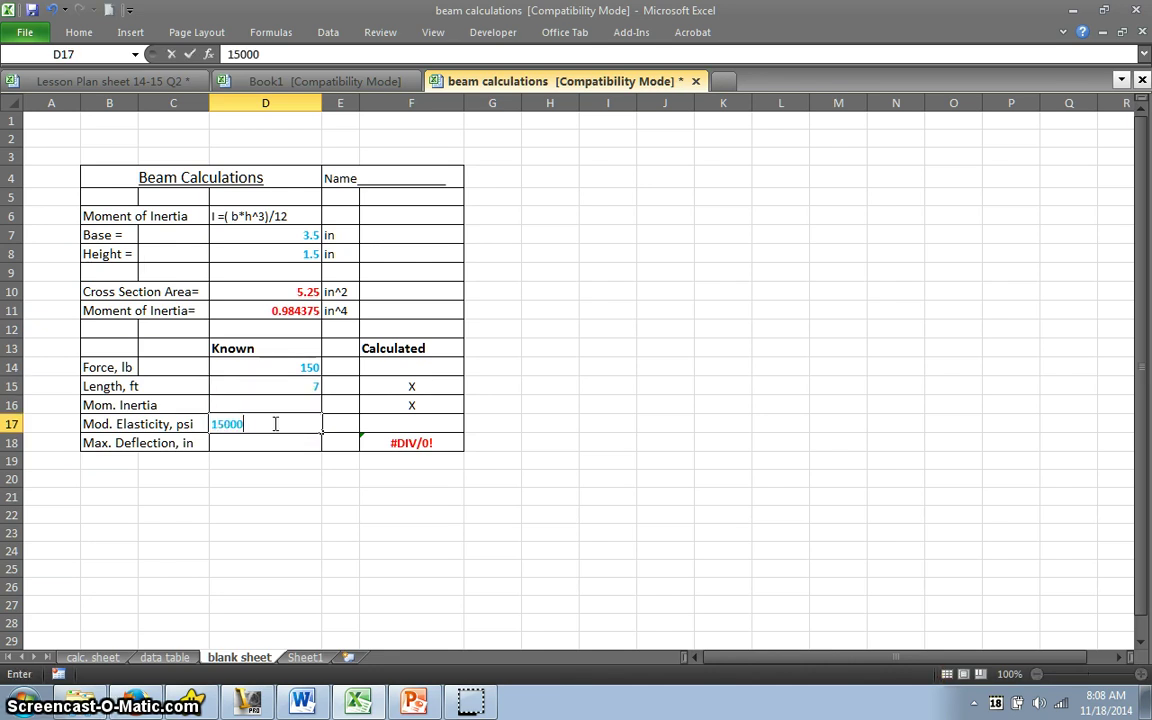
text(0)
key(Return)
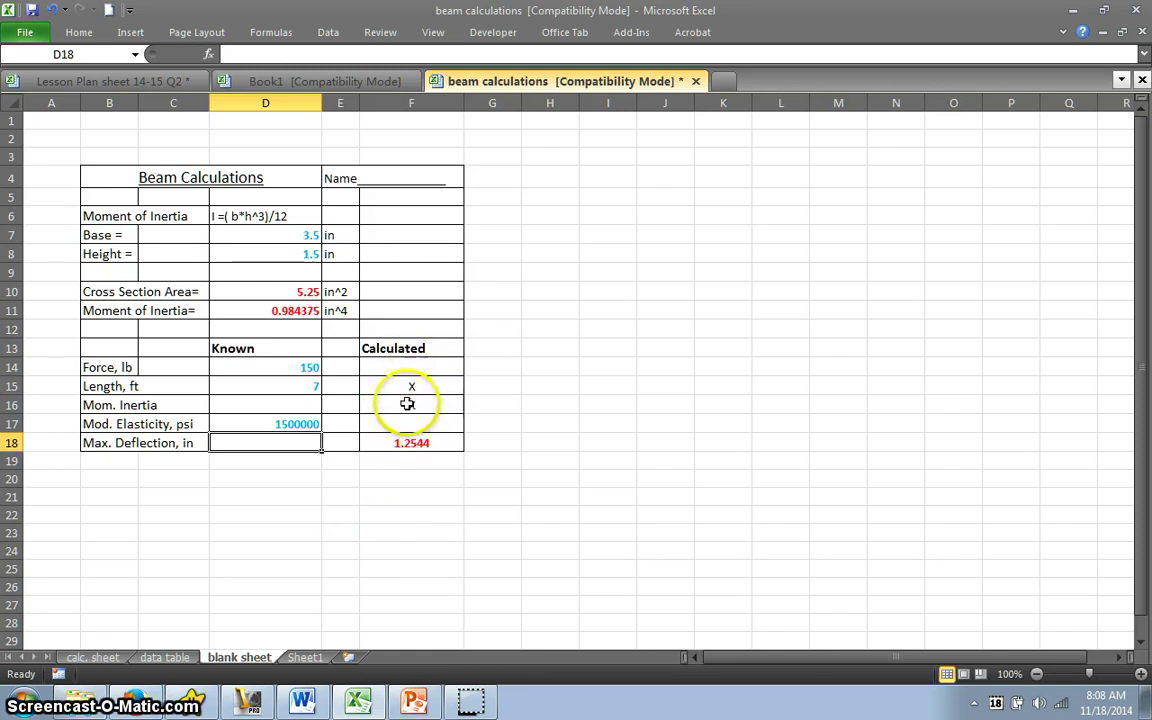
click(389, 368)
text(=)
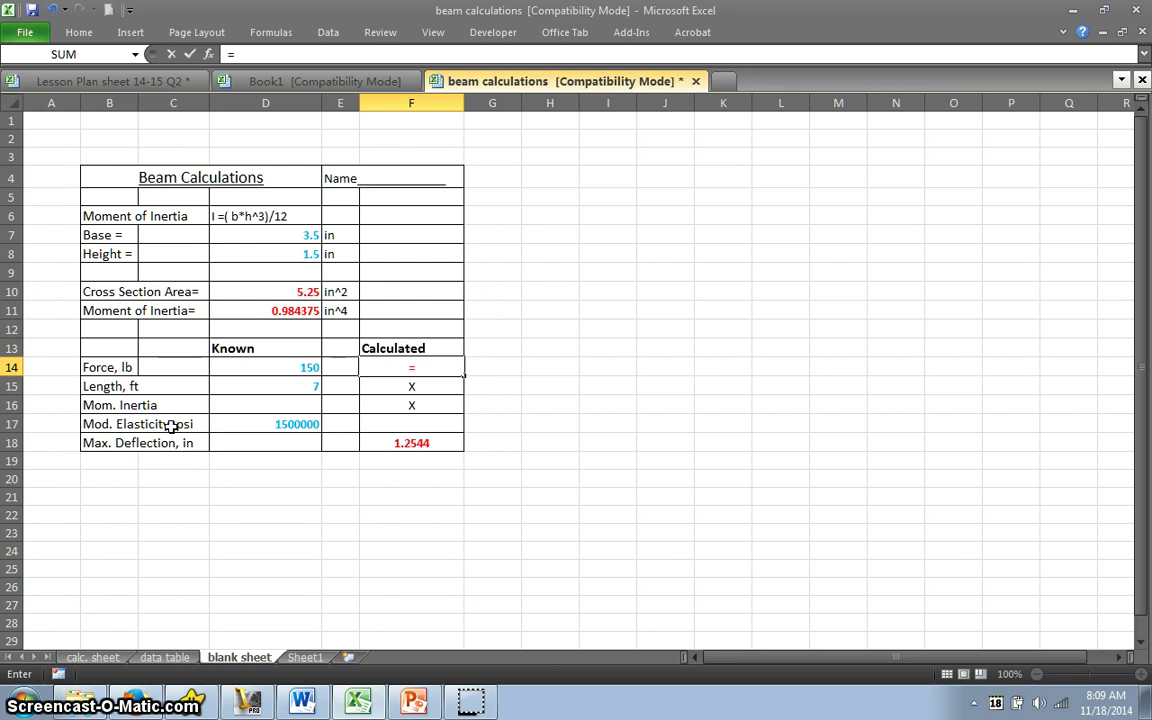
click(298, 423)
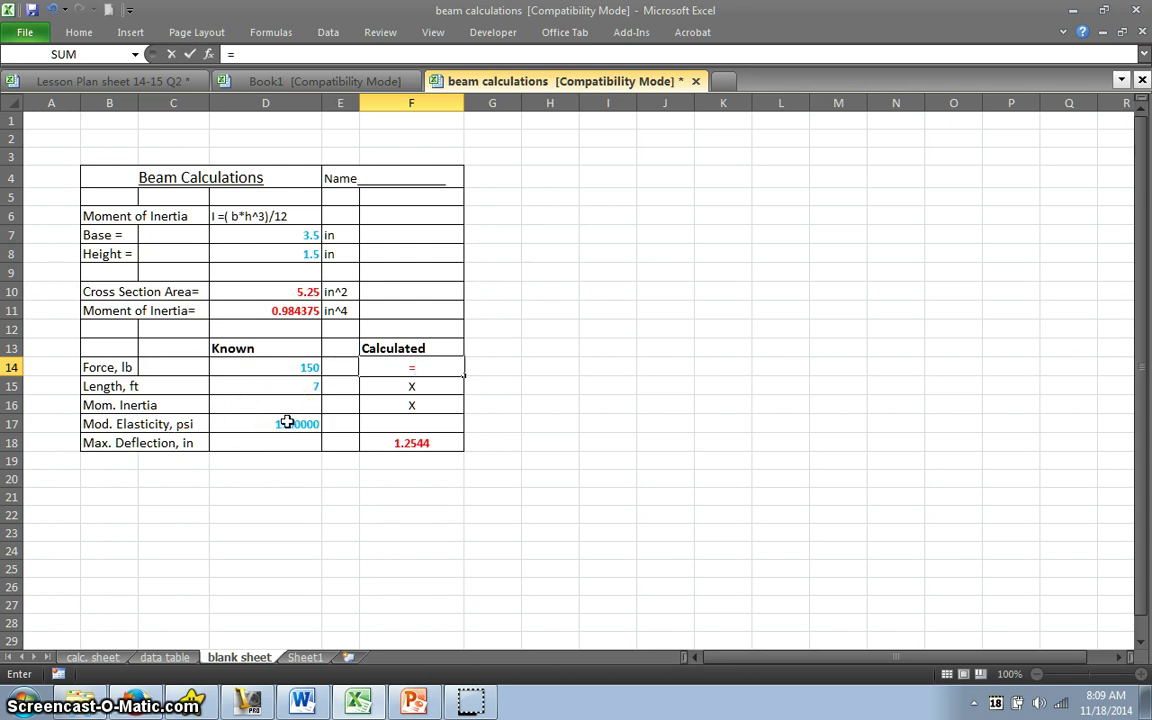
click(168, 657)
scroll(236, 386, up, 1)
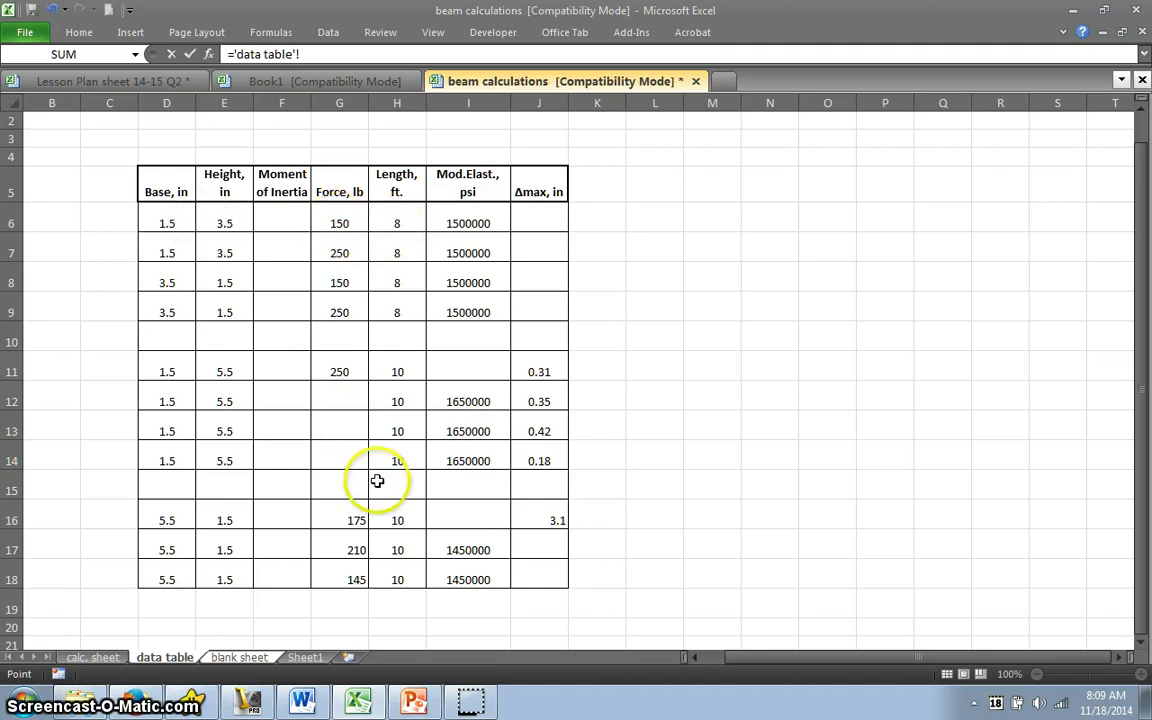
click(306, 657)
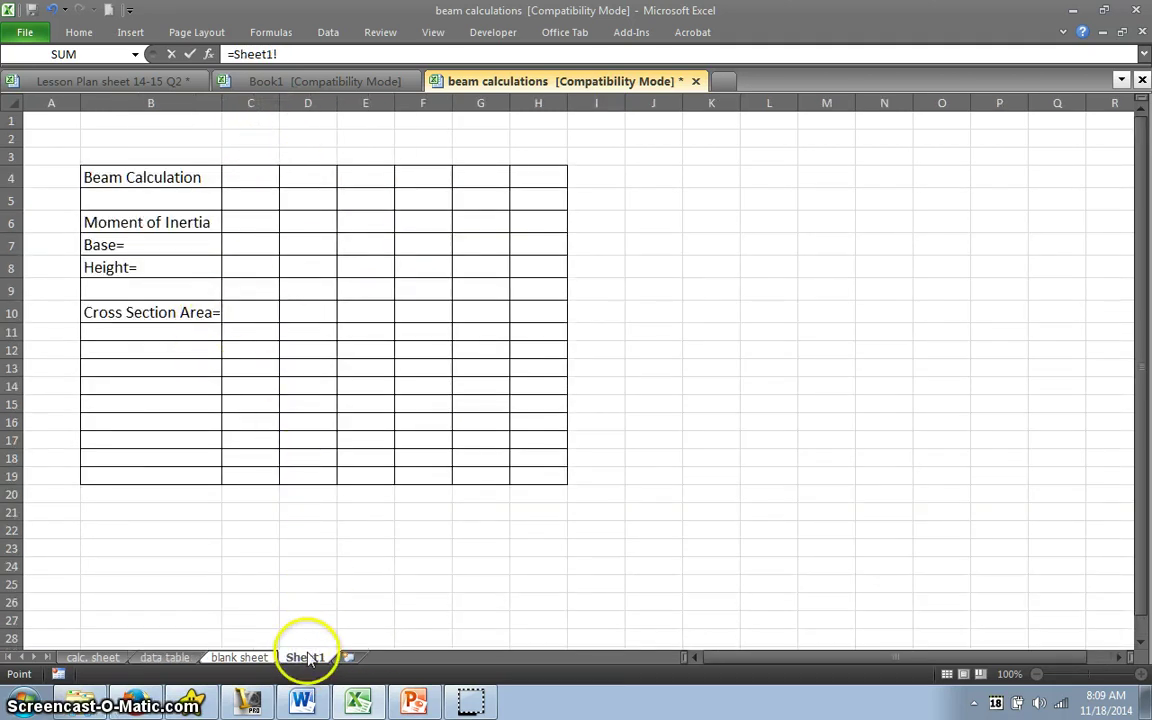
click(165, 657)
click(238, 657)
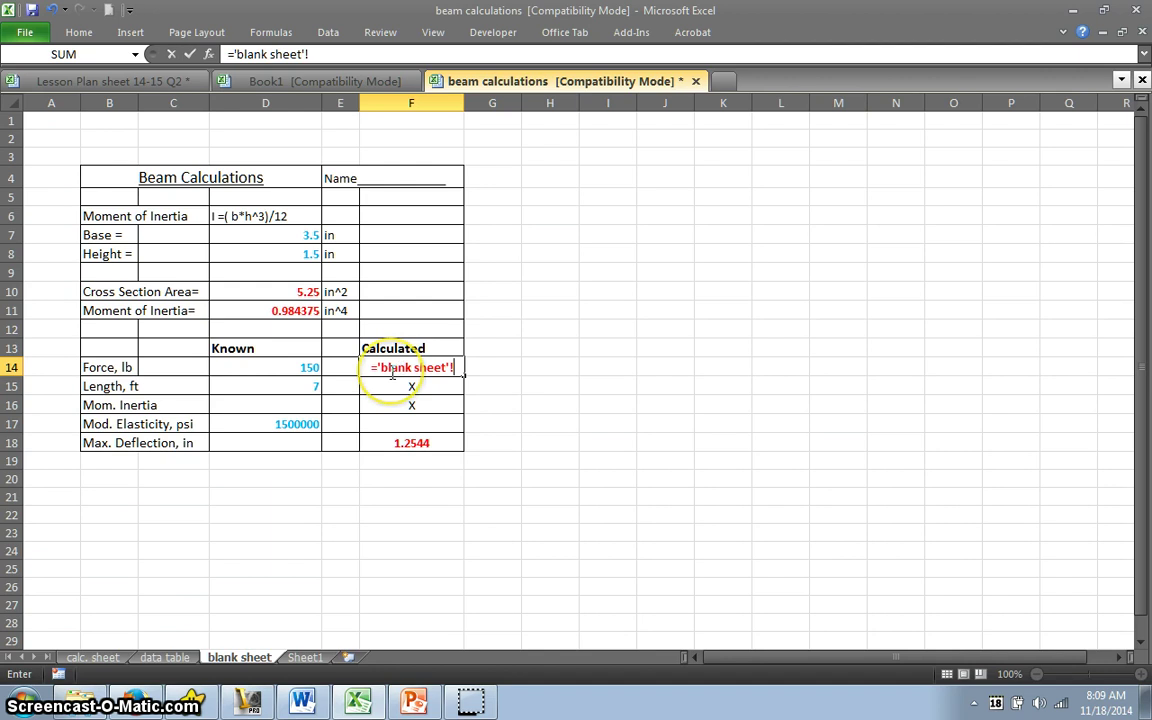
- Set length 8 ft, height 3.5 and base 1.5, giving 0.3439207 in deflection
key(Escape)
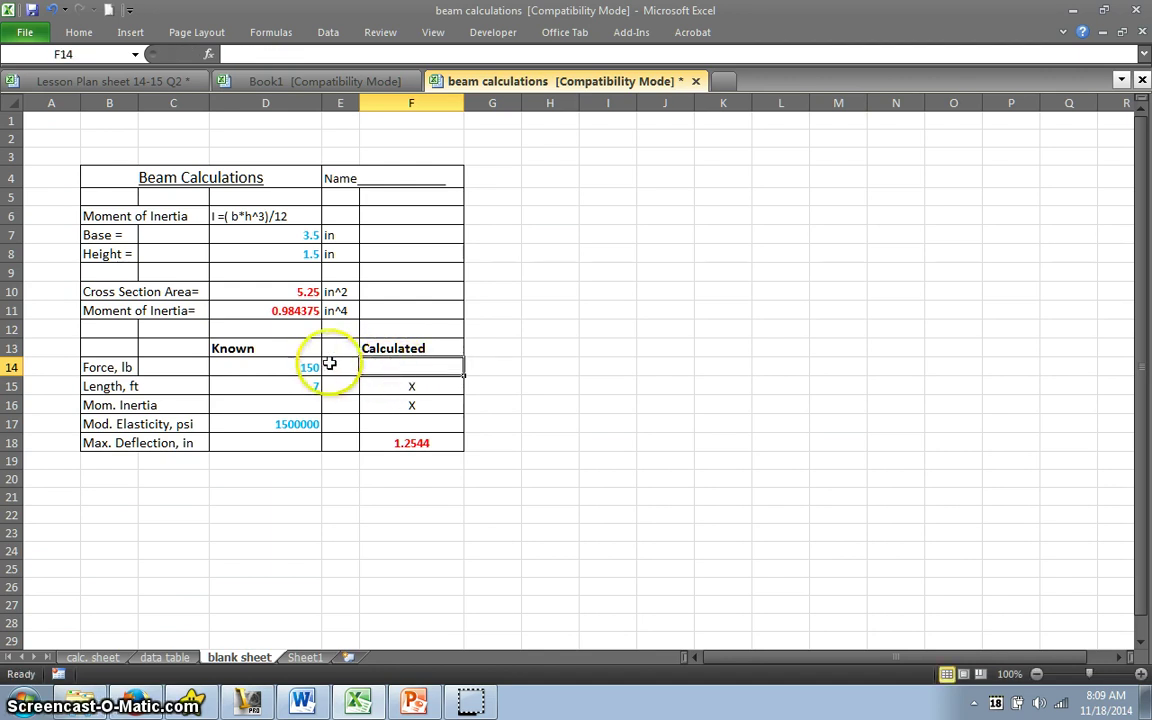
click(308, 386)
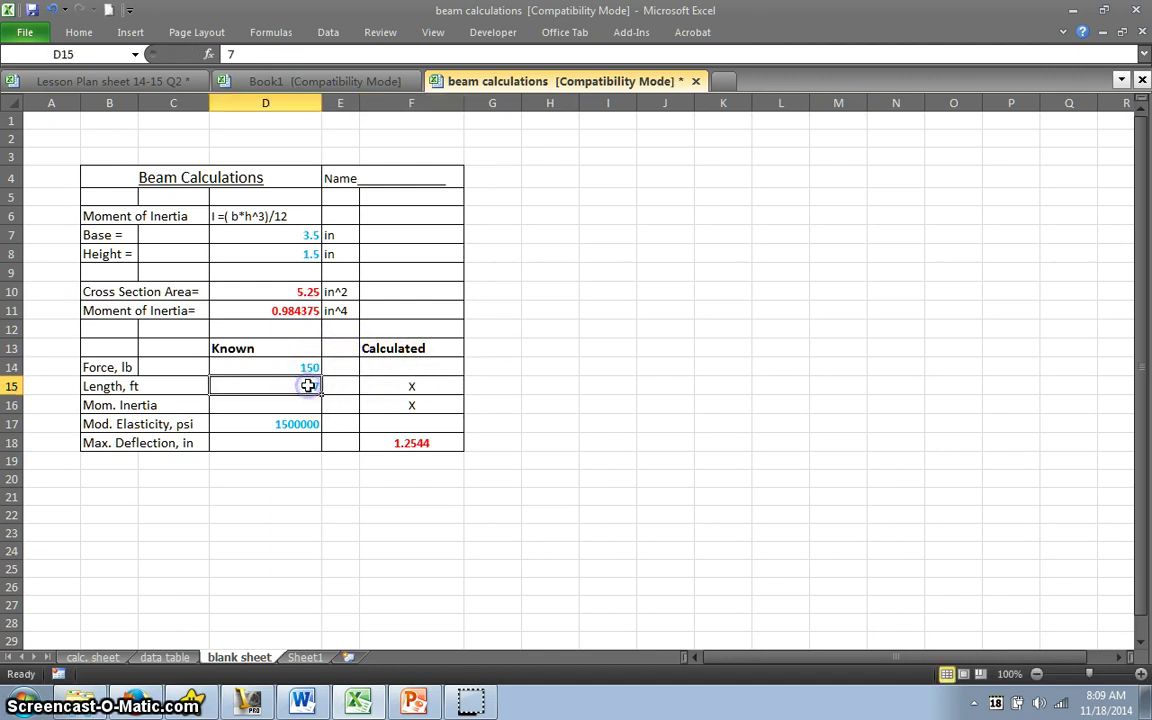
text(8)
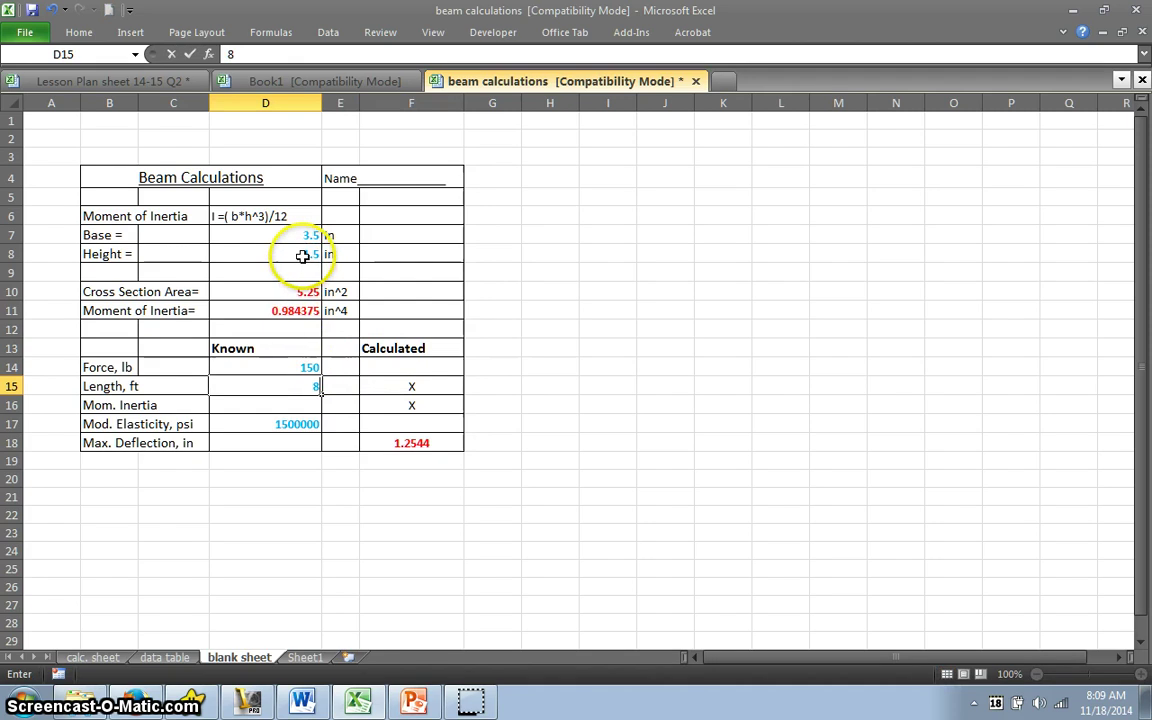
click(302, 256)
text(3)
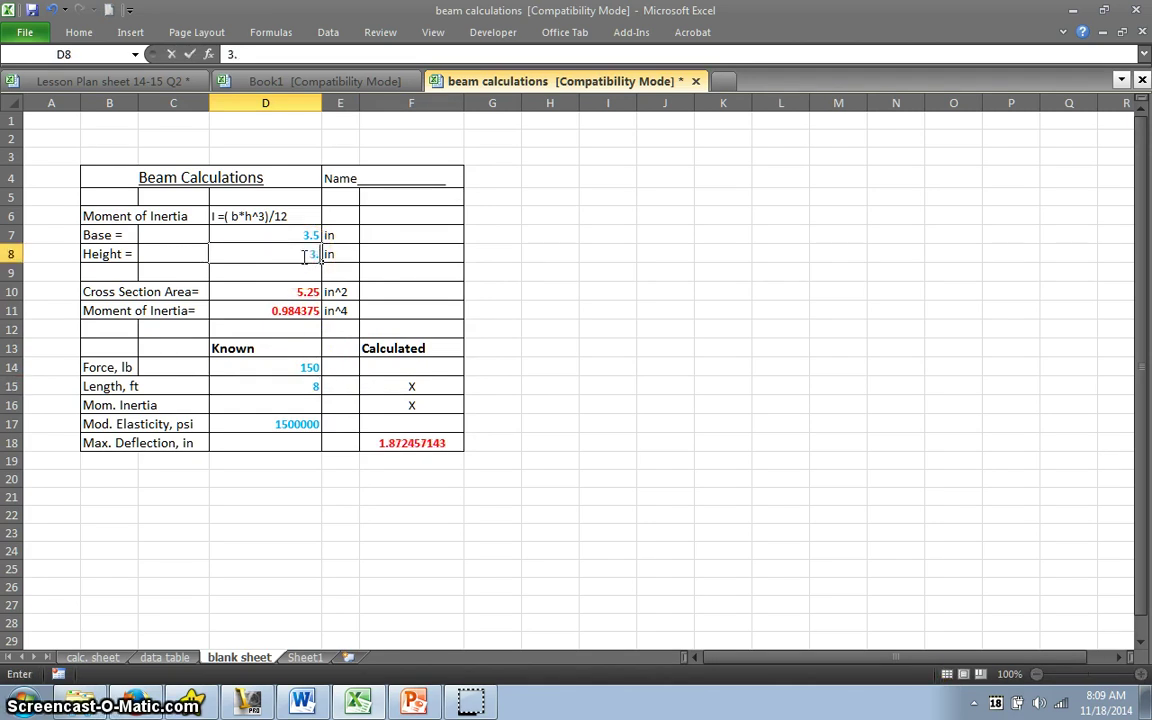
text(5)
click(256, 235)
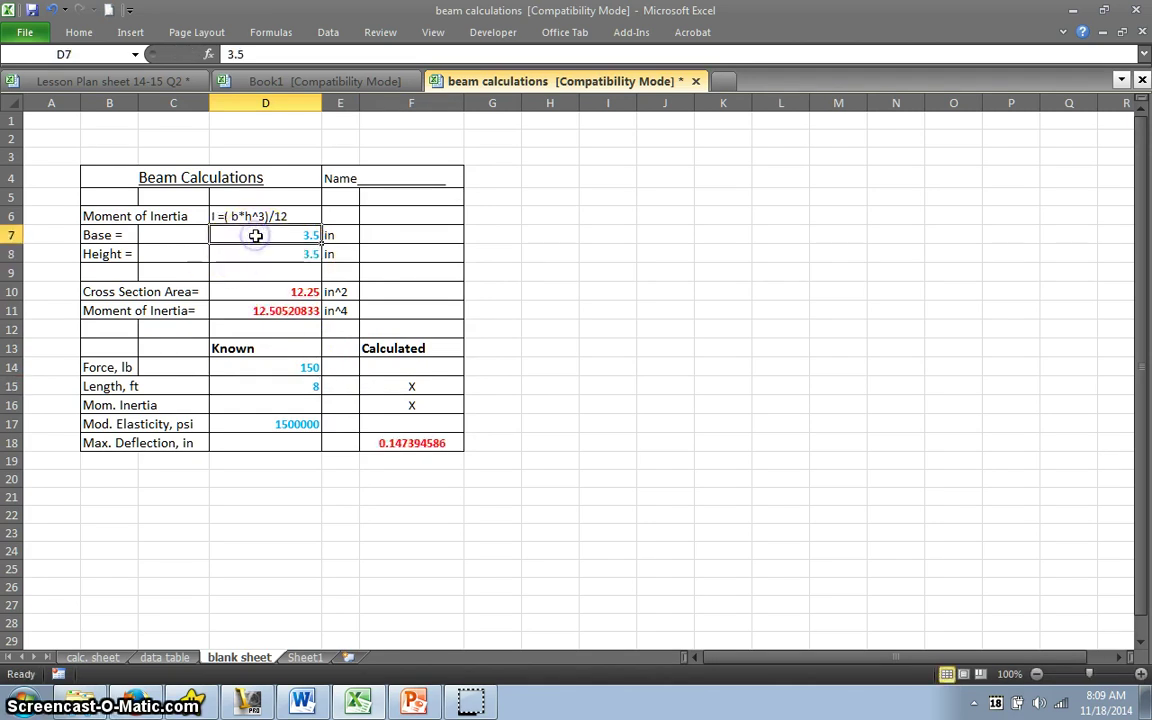
text(1.)
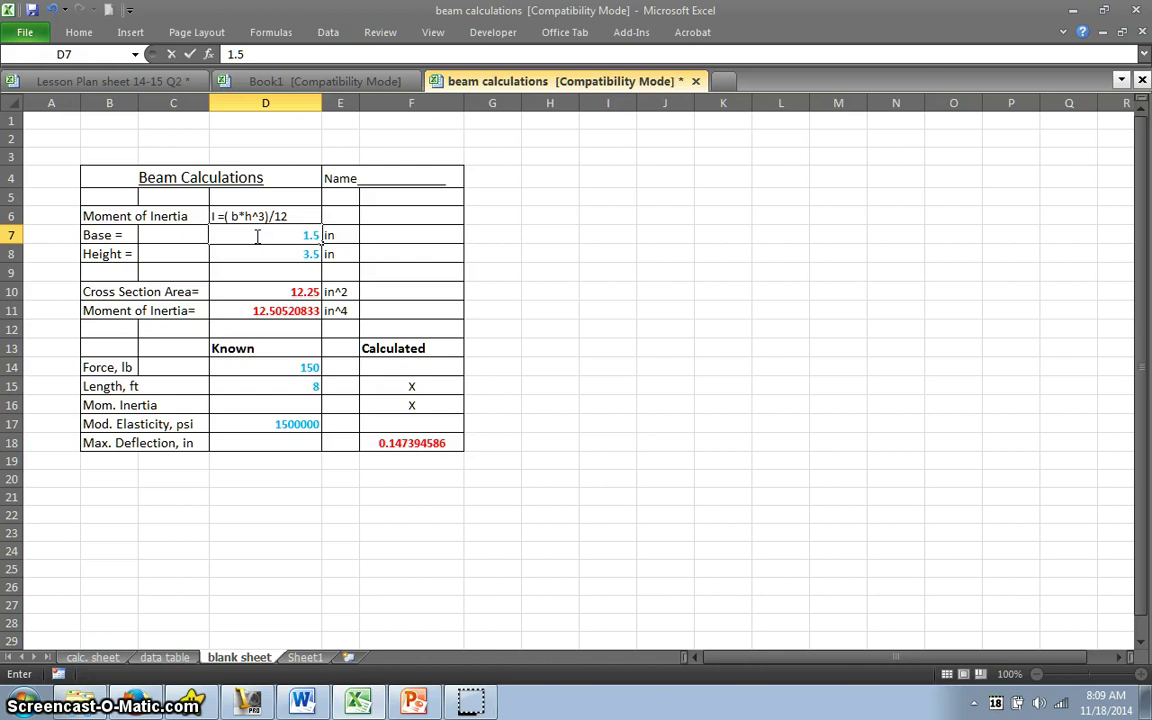
key(Return)
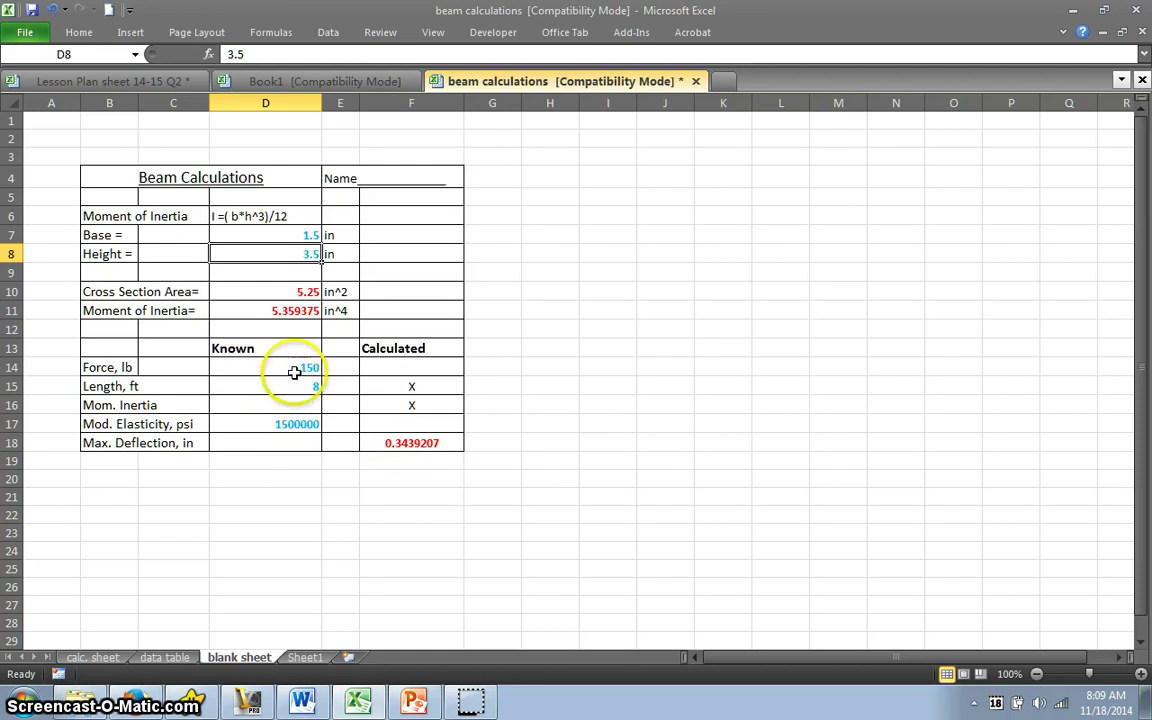
click(168, 658)
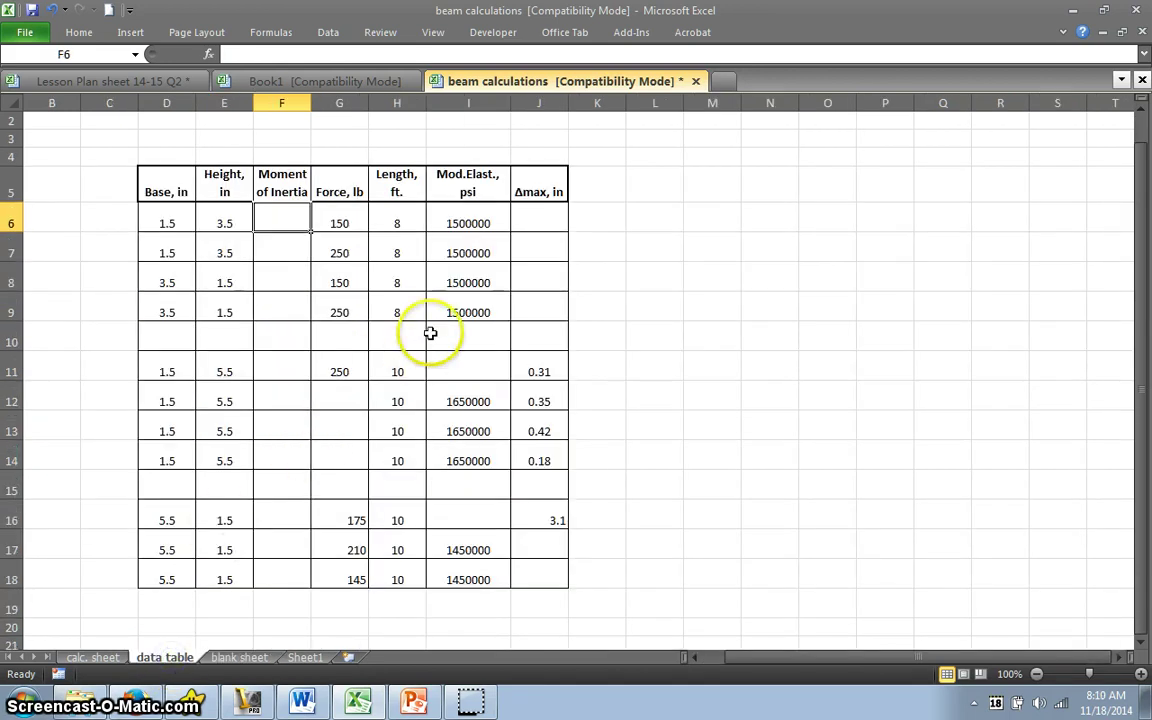
click(300, 237)
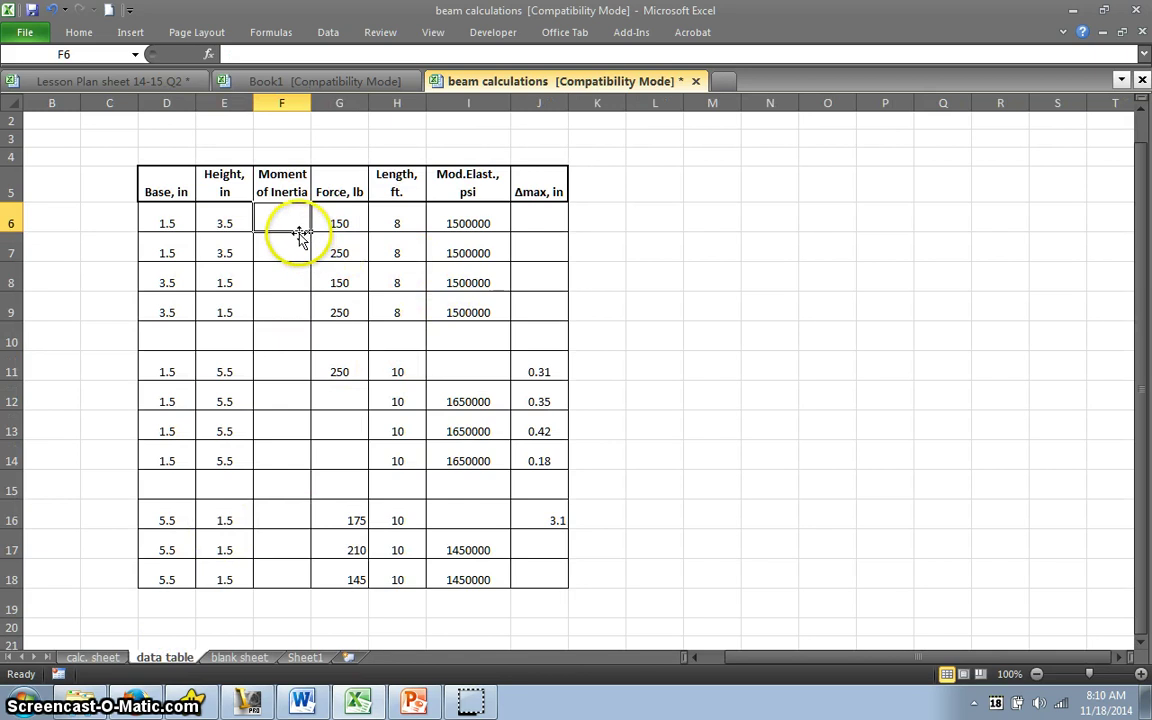
click(527, 219)
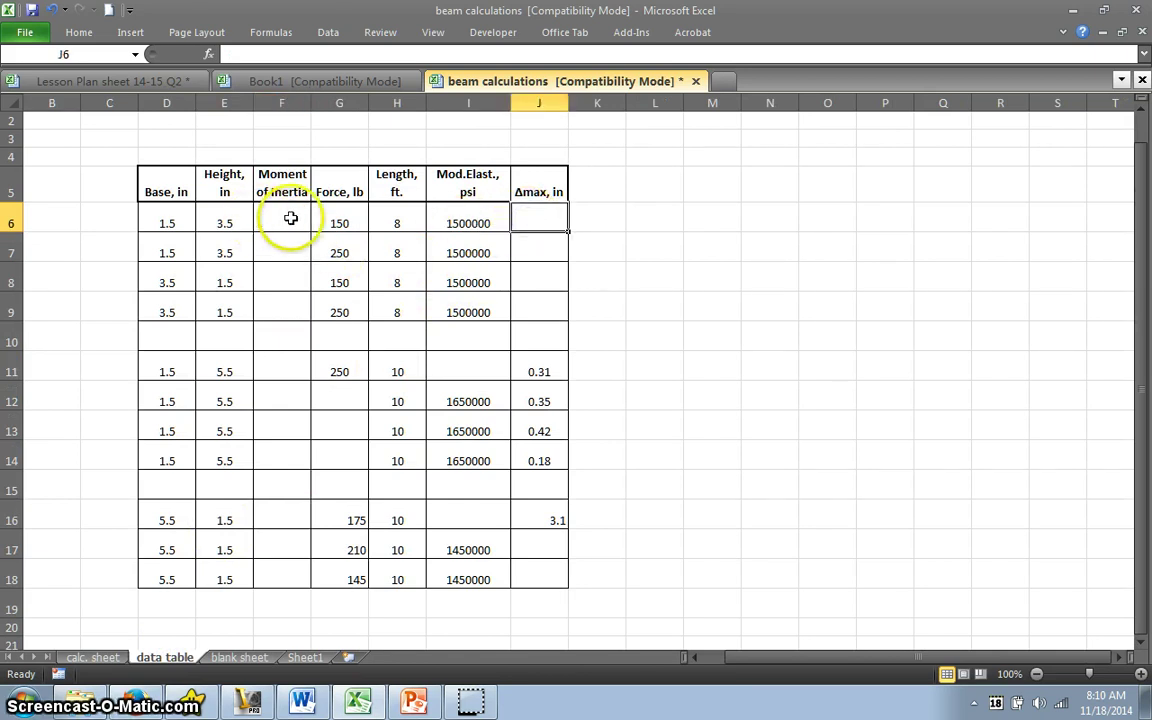
click(290, 218)
click(250, 657)
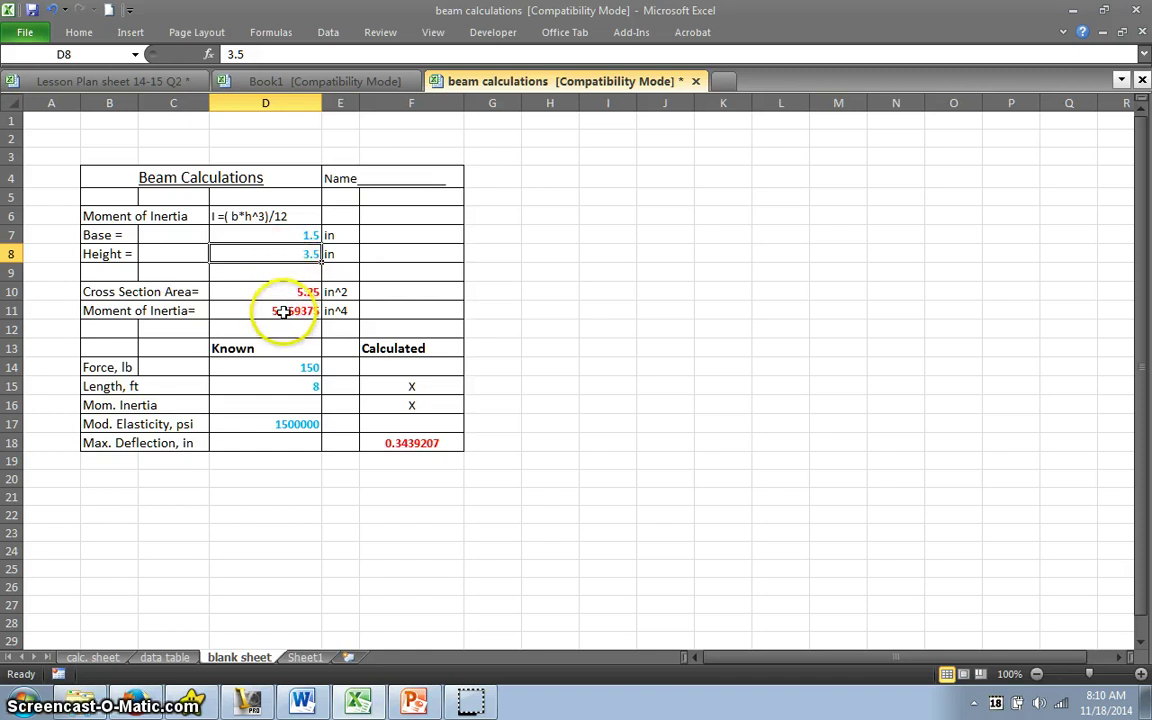
click(164, 657)
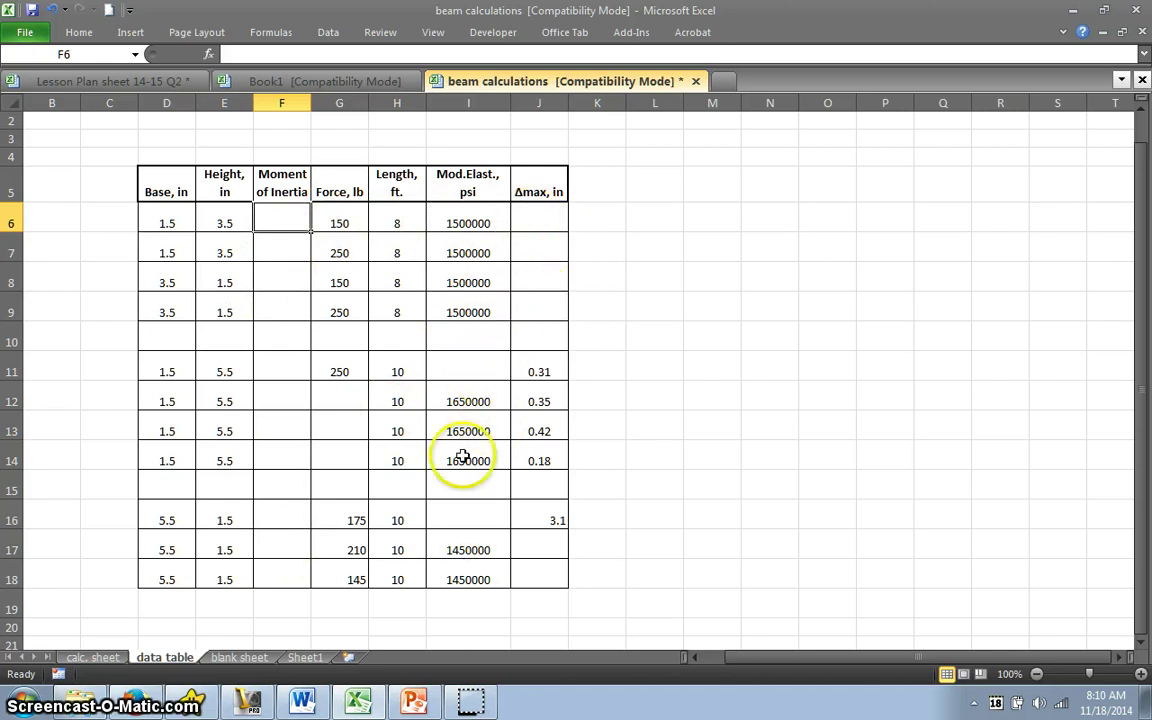
- Clear the modulus of elasticity in D17 so Max. Deflection reads #DIV/0!, checking against the data table
click(240, 658)
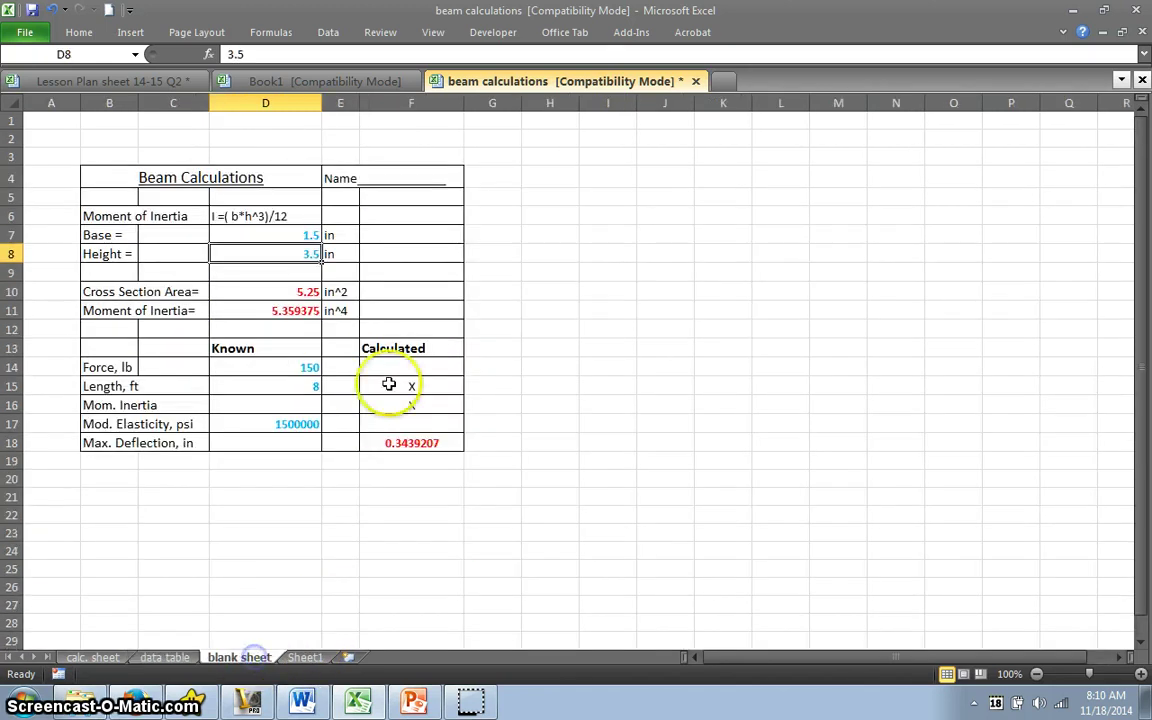
click(398, 367)
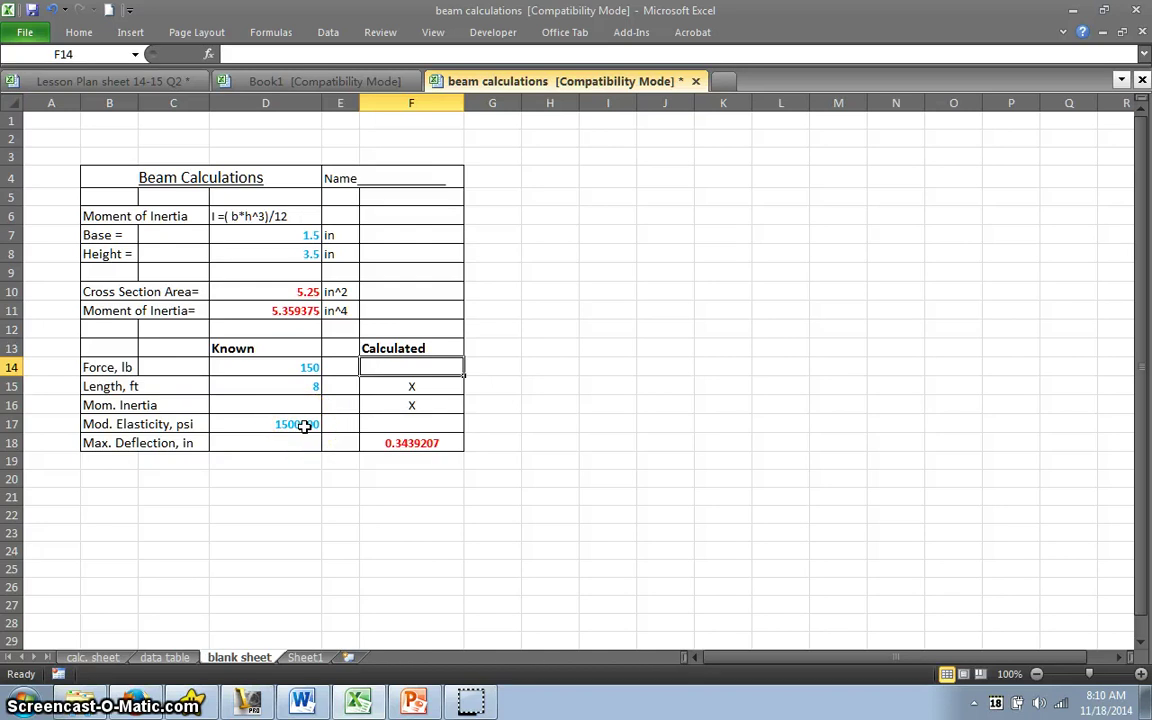
click(304, 426)
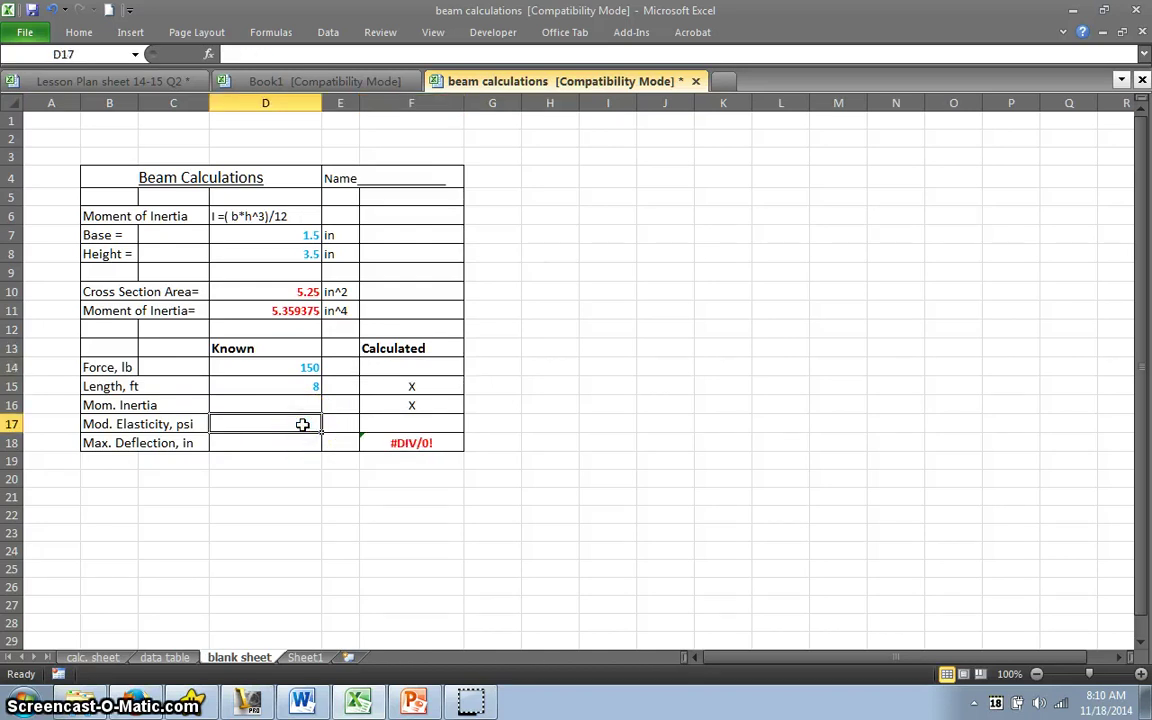
click(397, 425)
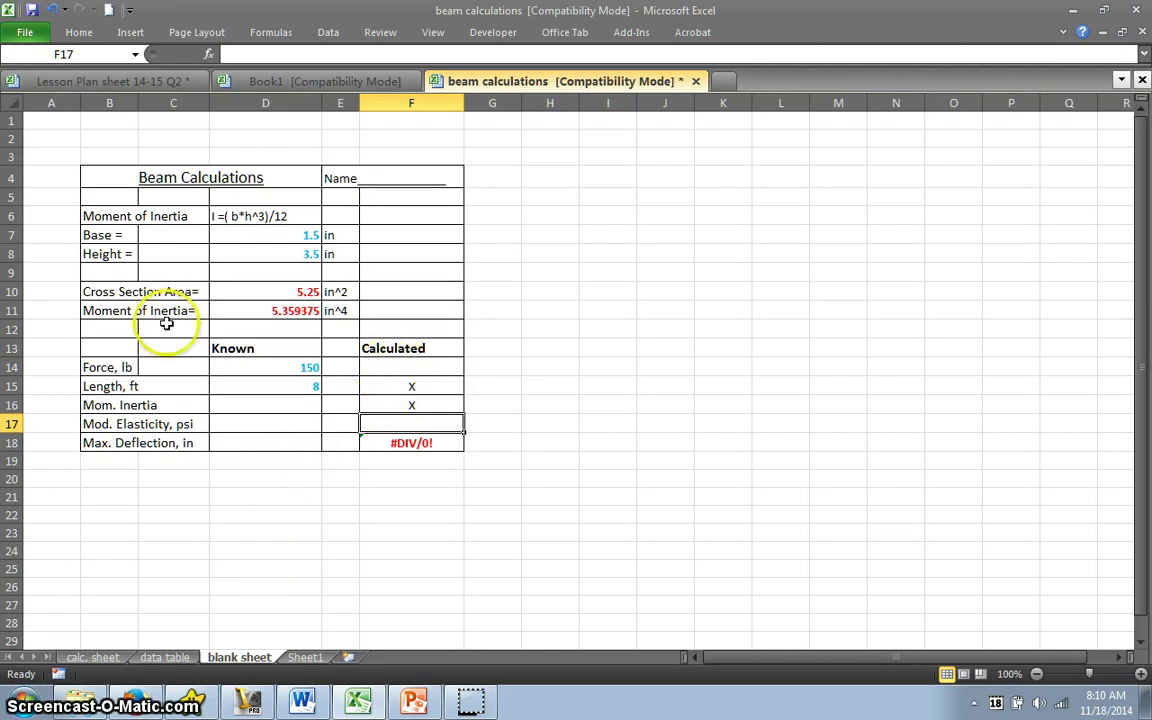
click(168, 657)
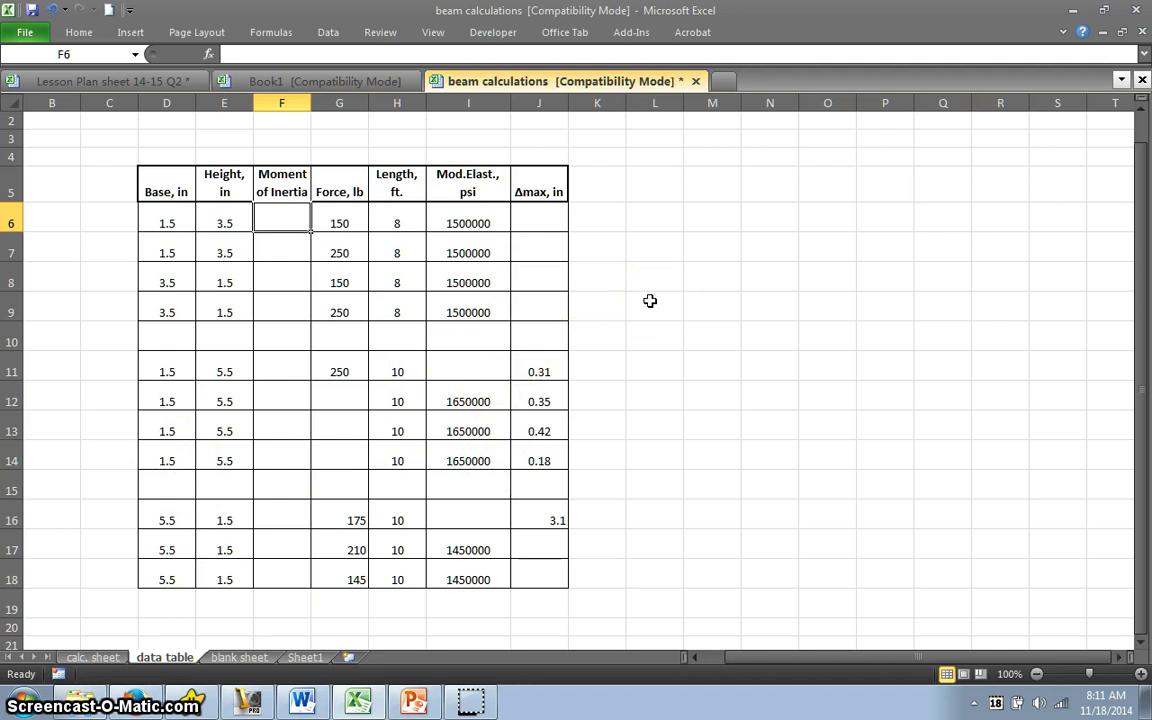
click(265, 658)
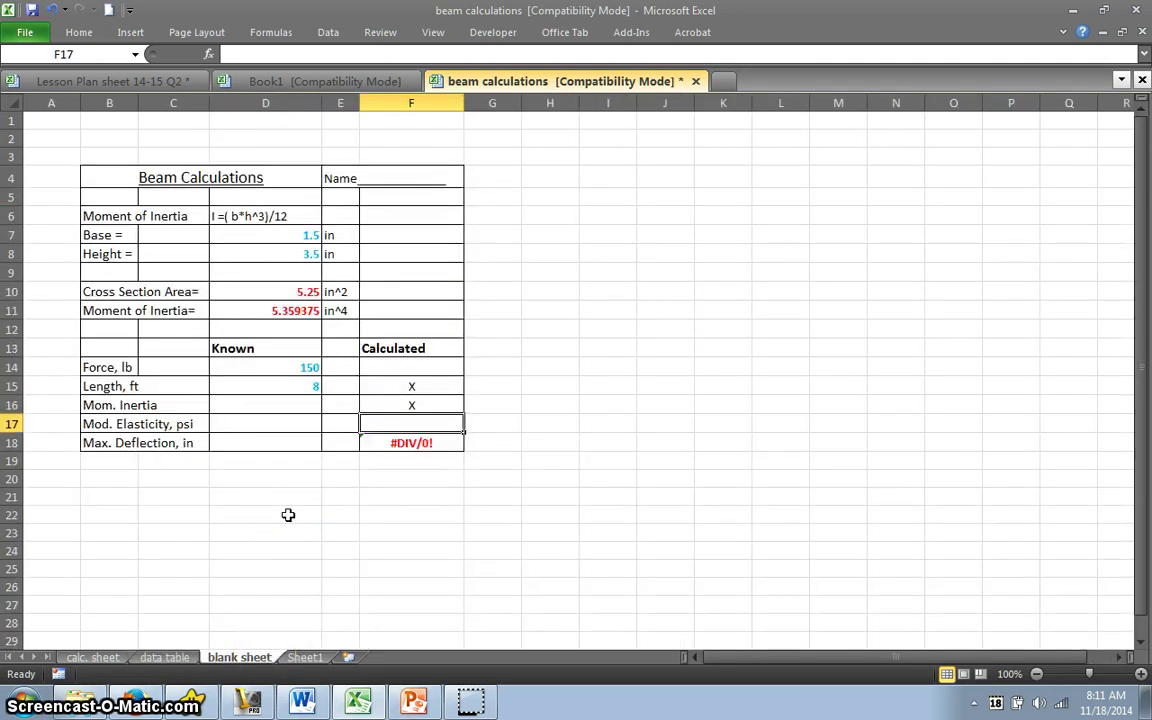